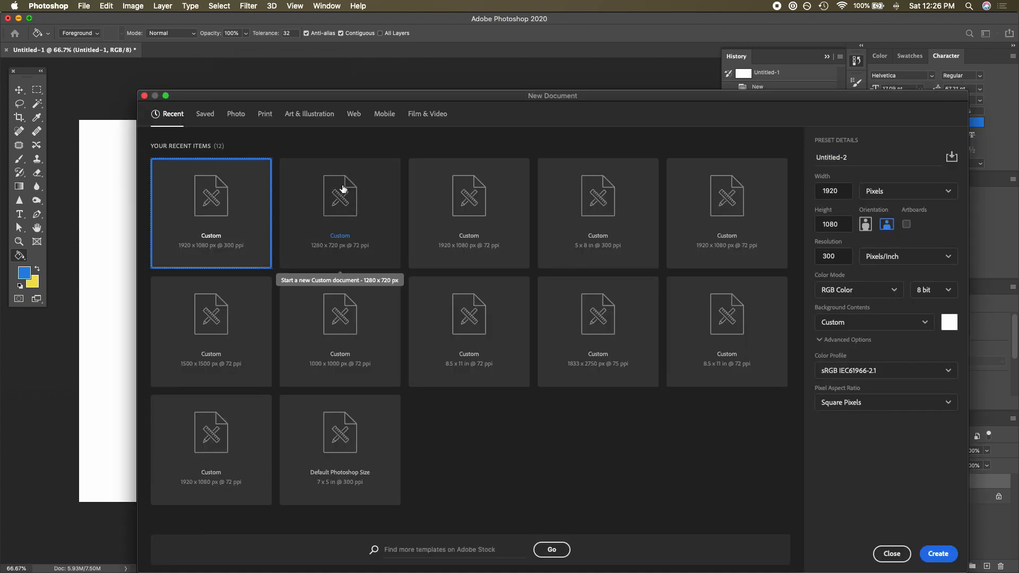
- Create a new 1280 x 720 px document at 300 pixels/inch with a black background
click(343, 189)
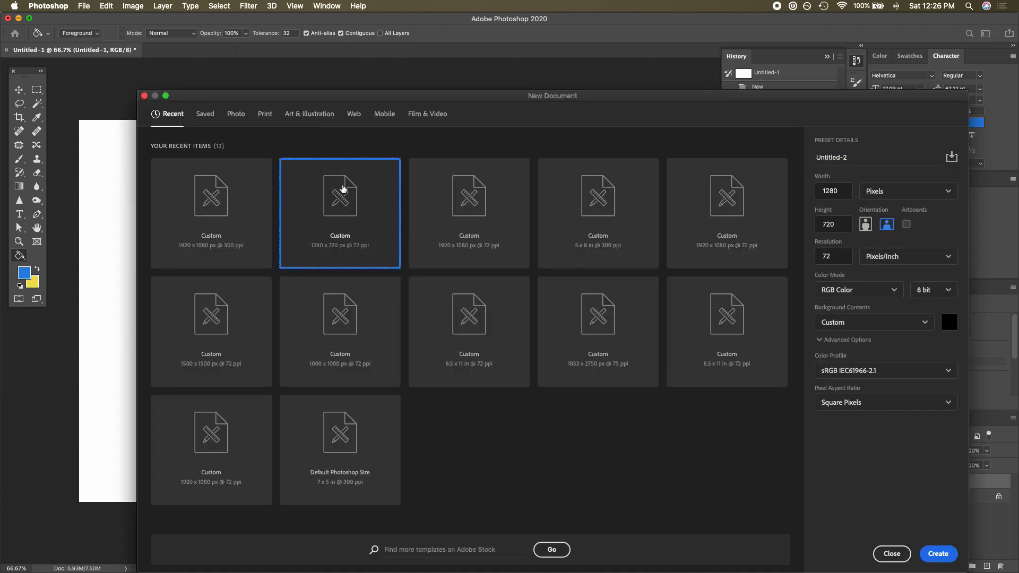
double_click(844, 259)
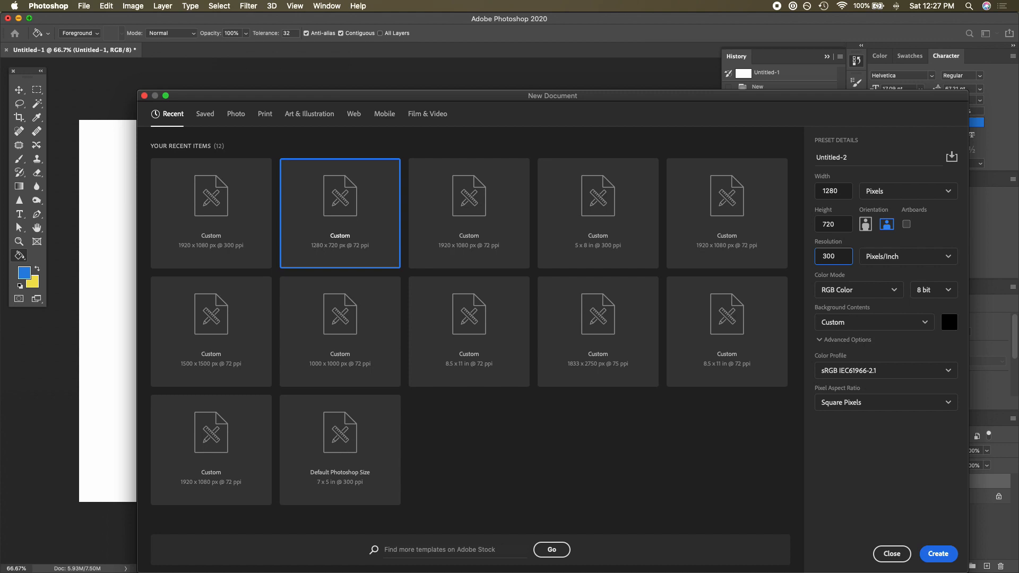
click(924, 262)
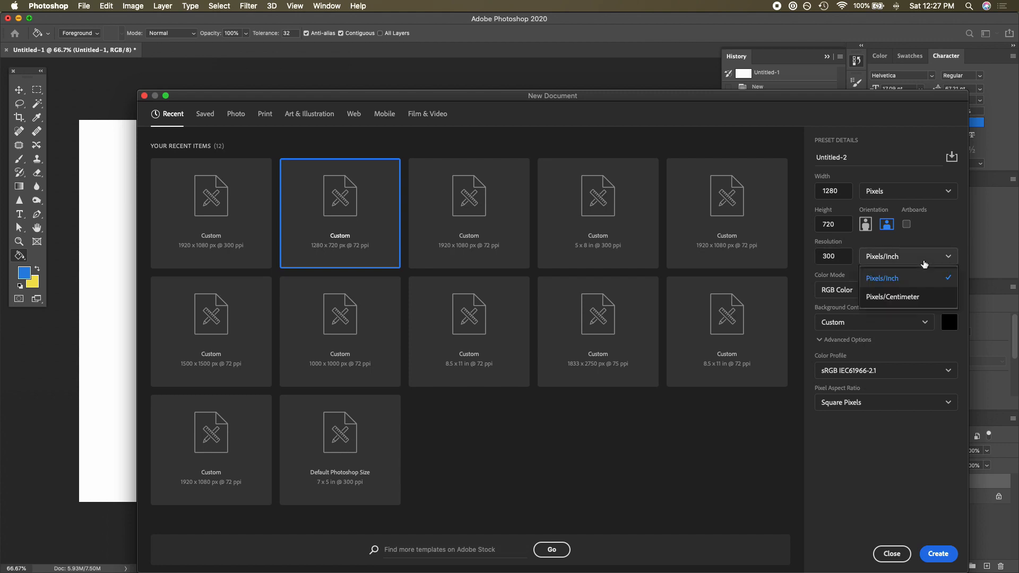
click(924, 264)
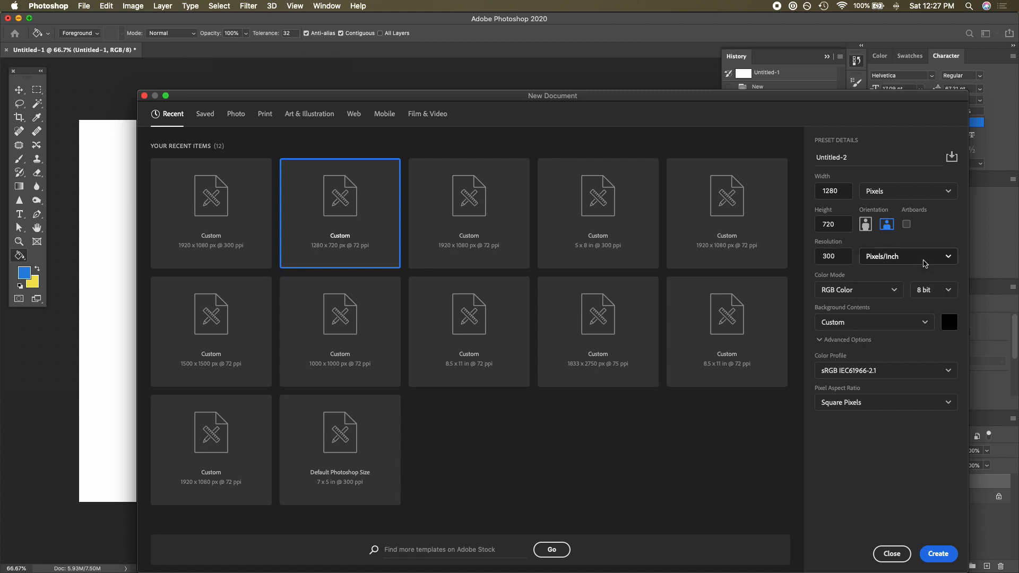
click(938, 554)
- Save the document as a JPEG named Untitled-4.jpg at maximum quality
click(85, 6)
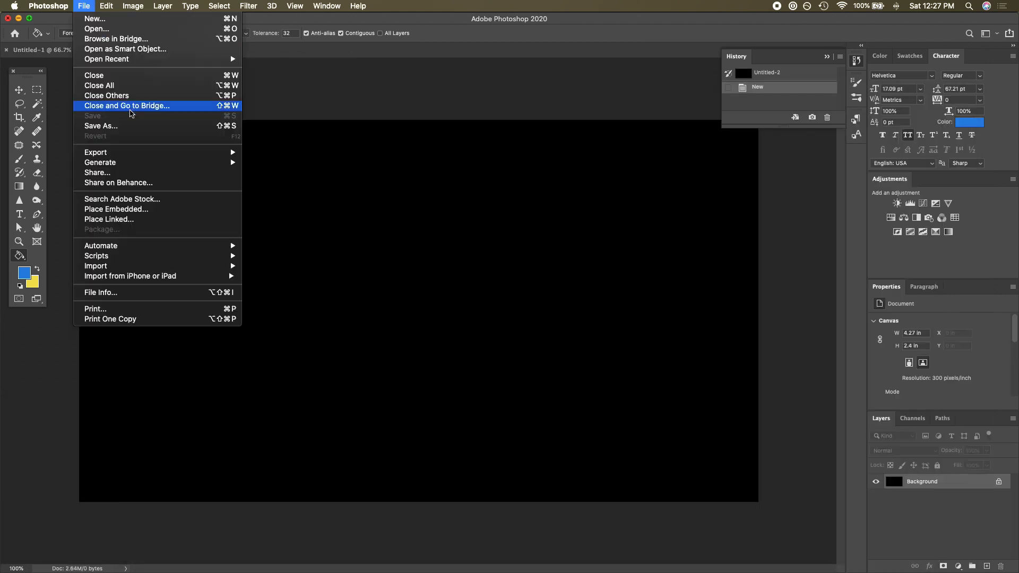
click(135, 128)
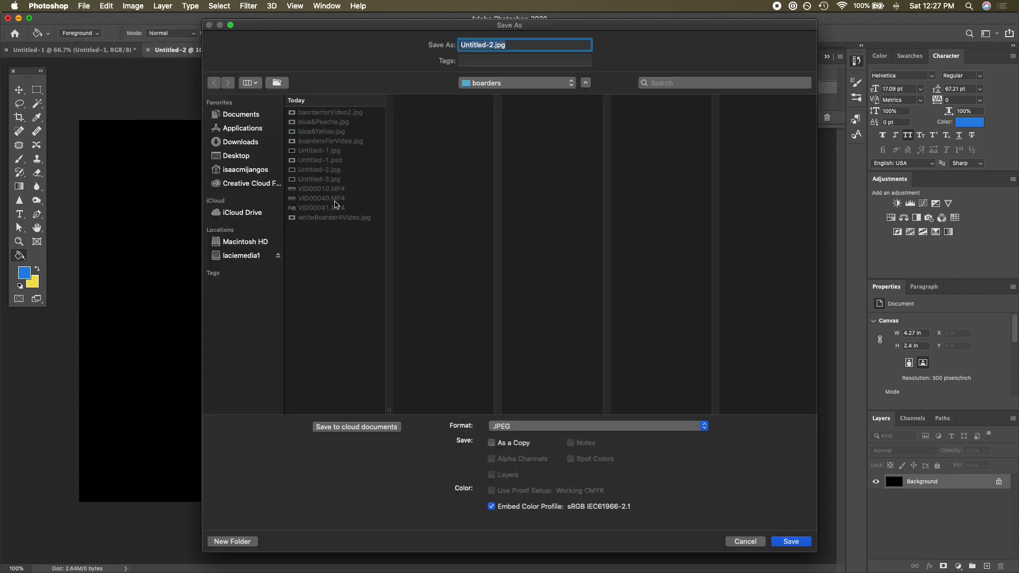
key(Right)
key(BackSpace)
text(4)
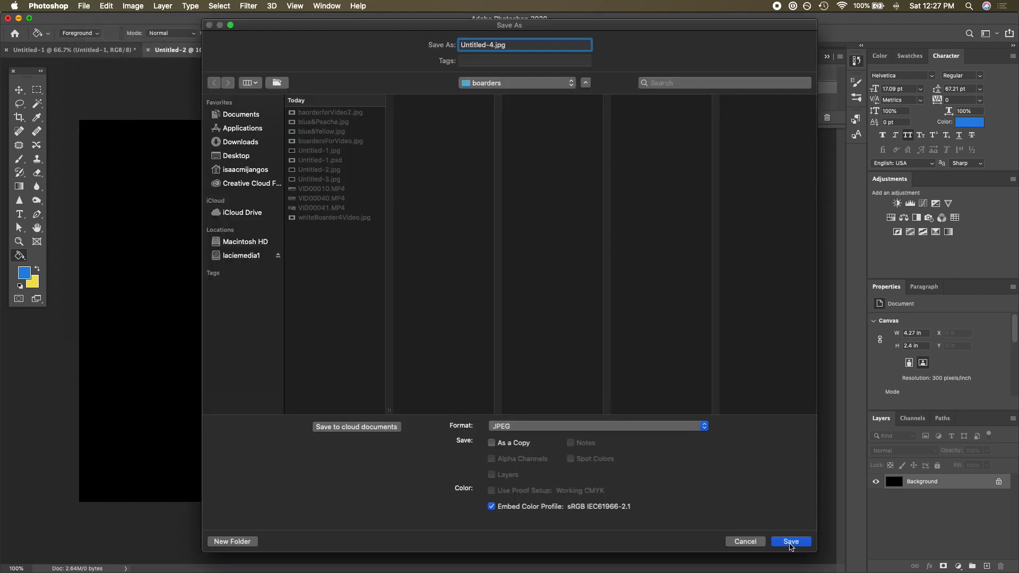
click(791, 542)
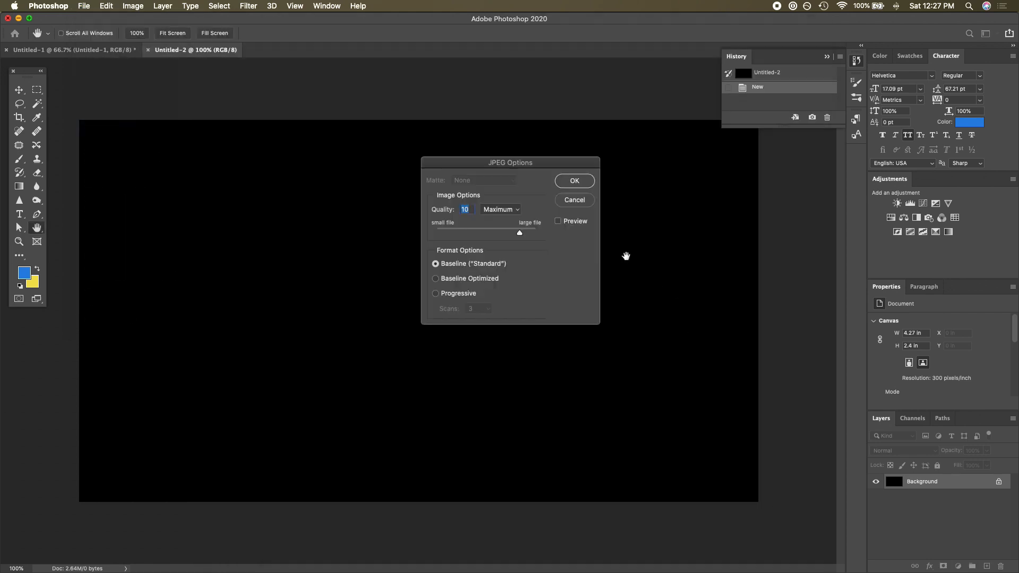
click(574, 181)
- Create a new 1920 x 1080 px document at 300 pixels/inch with a white background
key(g)
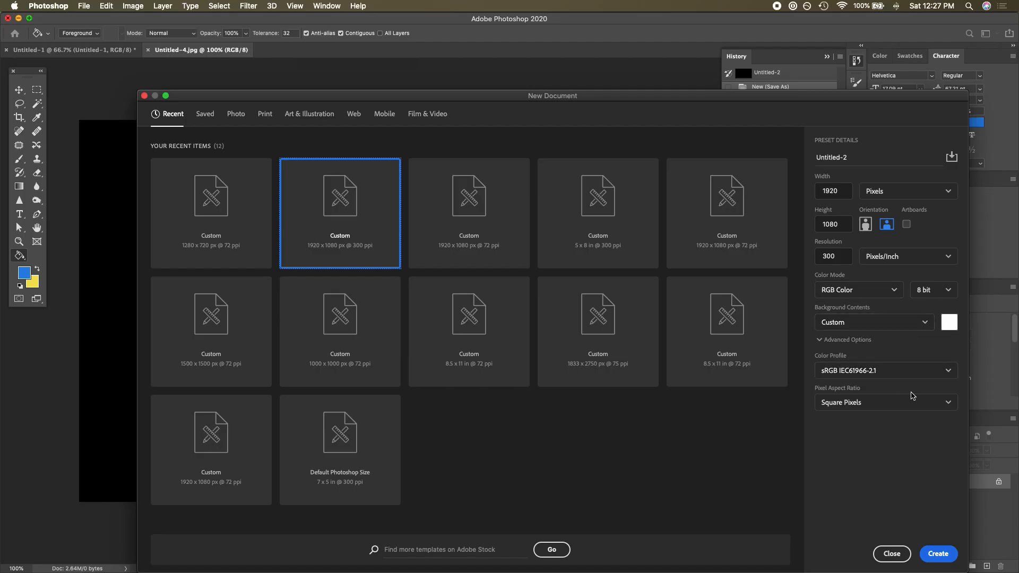
click(956, 326)
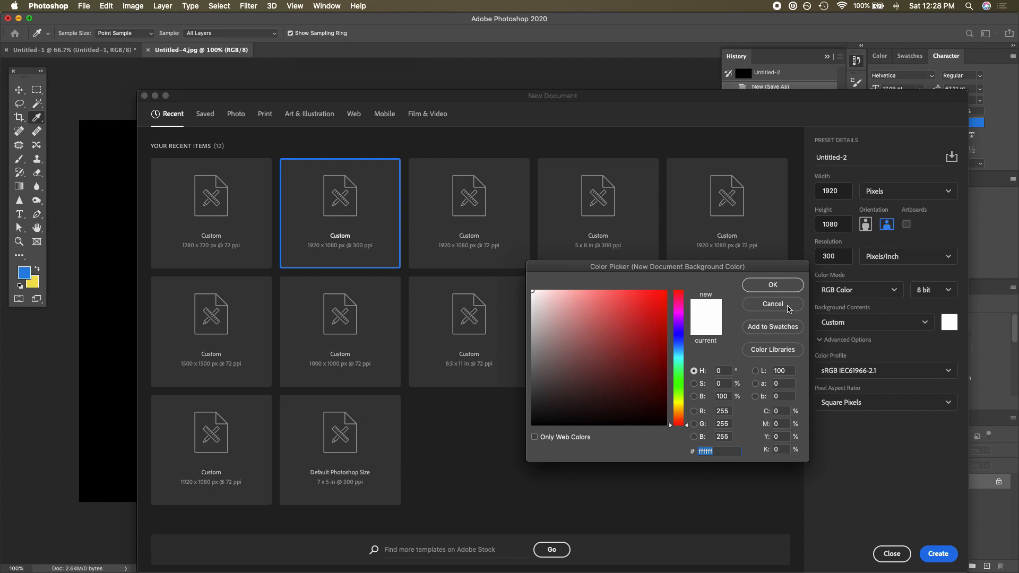
click(788, 304)
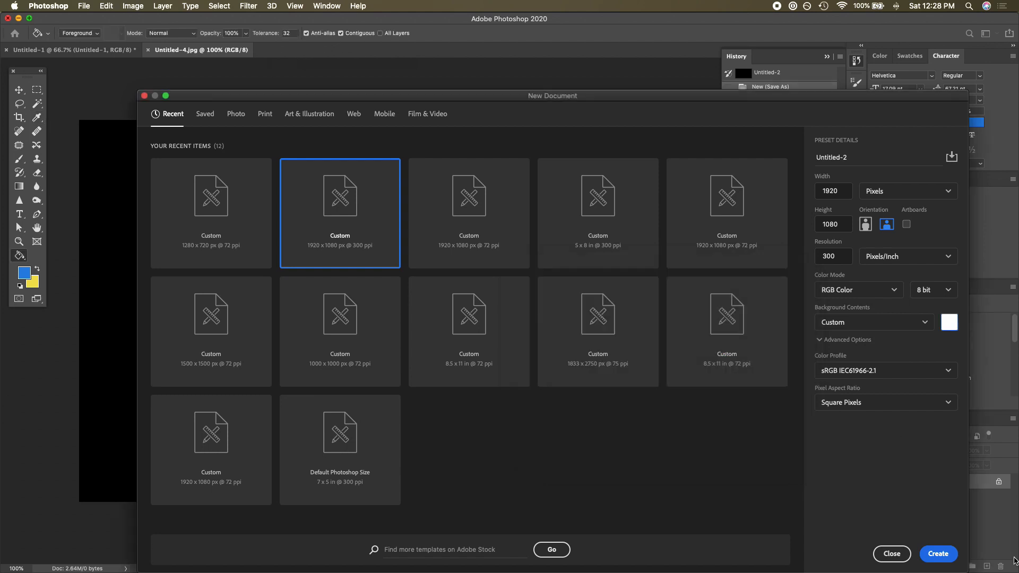
click(937, 554)
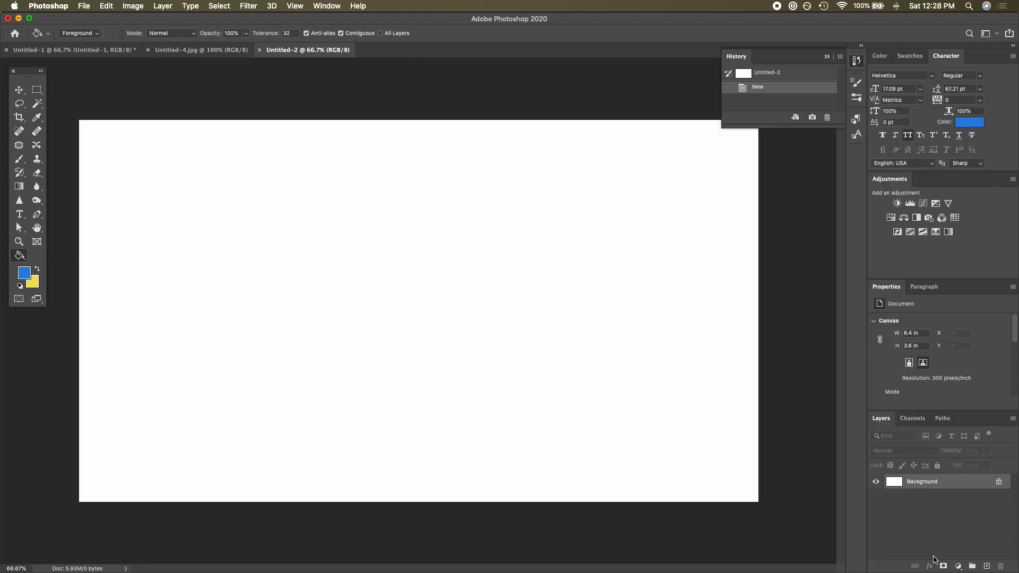
- Place Untitled-4.jpg from the boarders folder into the centre of the white document
key(ctrl+Up)
click(786, 178)
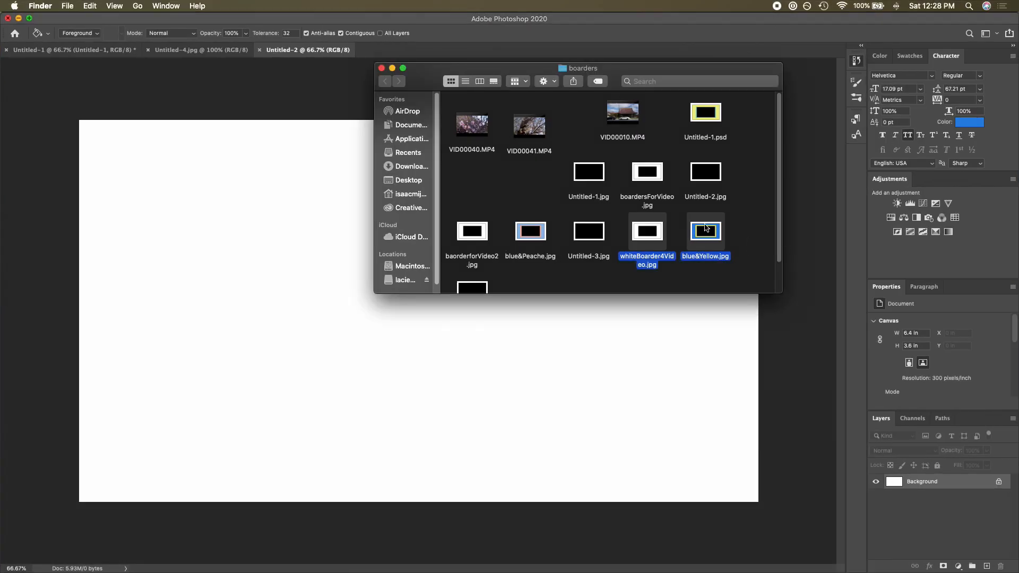
click(729, 239)
scroll(730, 239, down, 3)
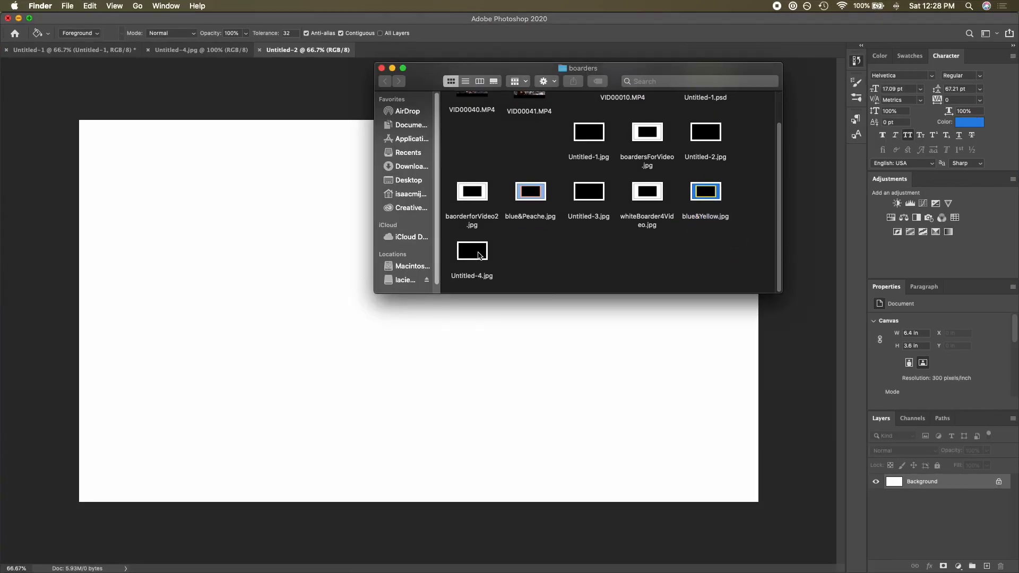
drag(478, 254, 350, 307)
mouse_move(400, 249)
mouse_down()
mouse_move(438, 246)
mouse_move(425, 245)
mouse_move(438, 247)
mouse_move(483, 326)
mouse_move(458, 275)
mouse_move(465, 252)
mouse_move(400, 255)
mouse_up()
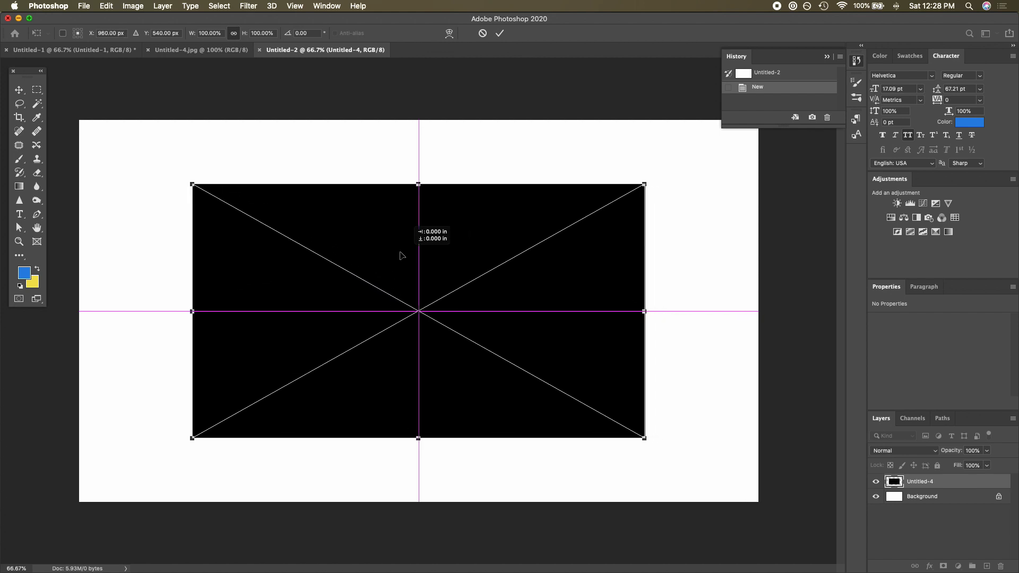
click(499, 33)
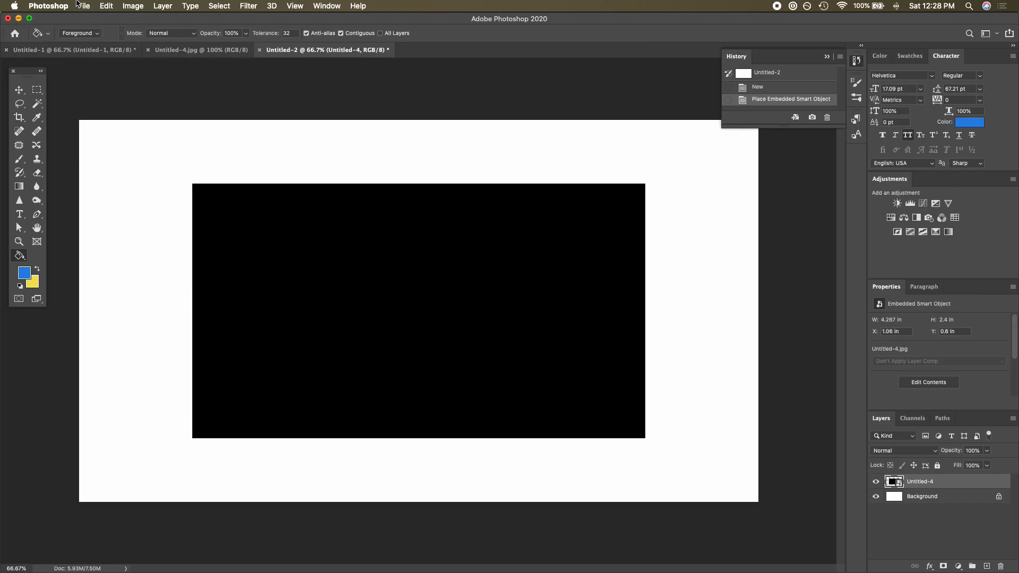
- Save the document as a JPEG named whiteBoarde4.jpg at maximum quality
click(81, 6)
click(534, 274)
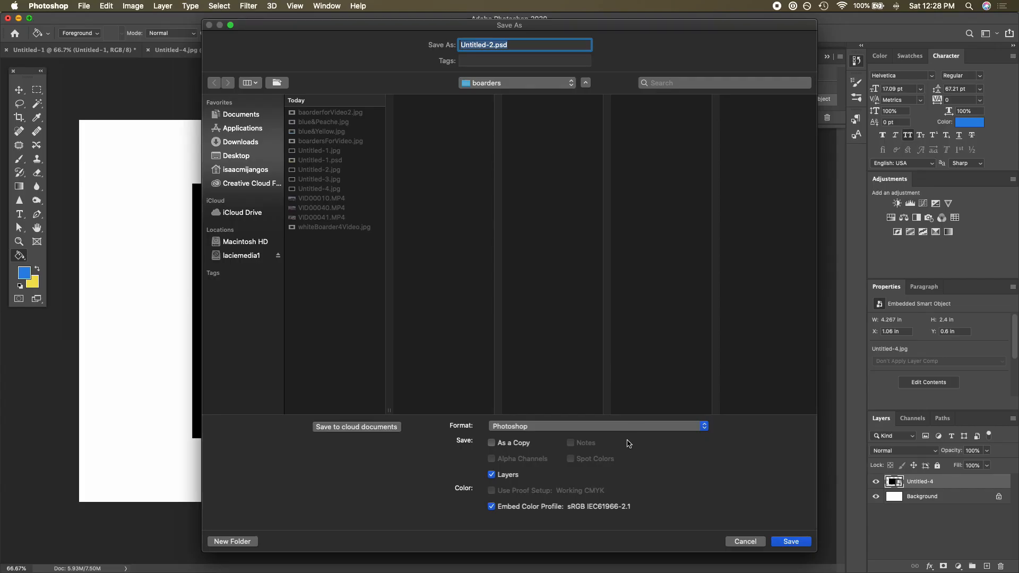
click(628, 431)
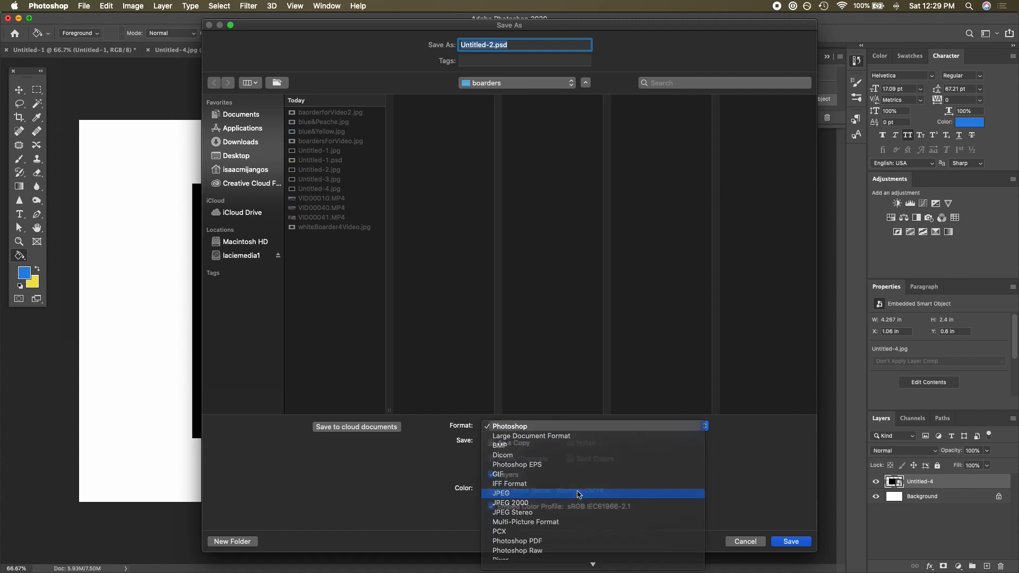
click(579, 491)
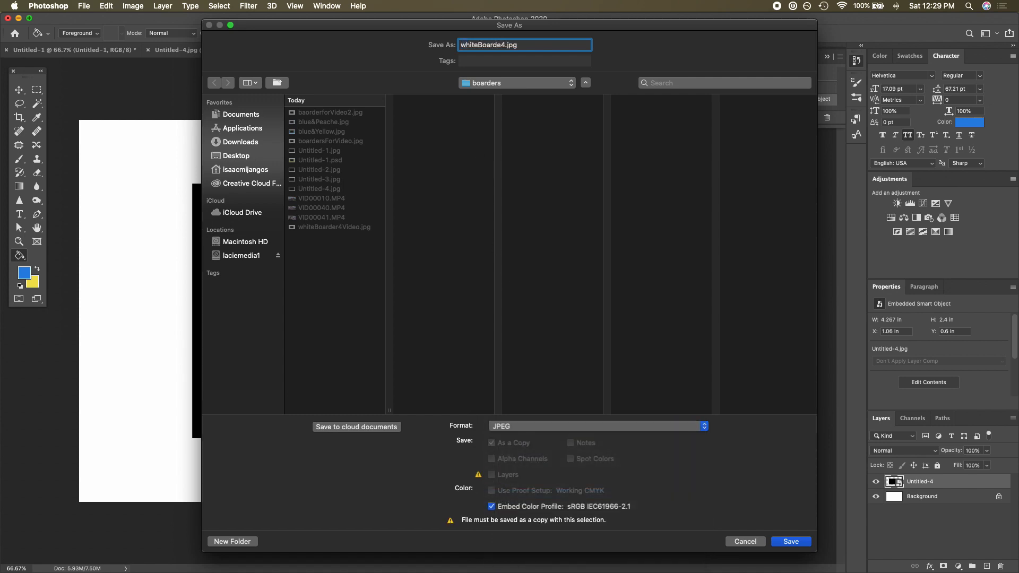
key(Return)
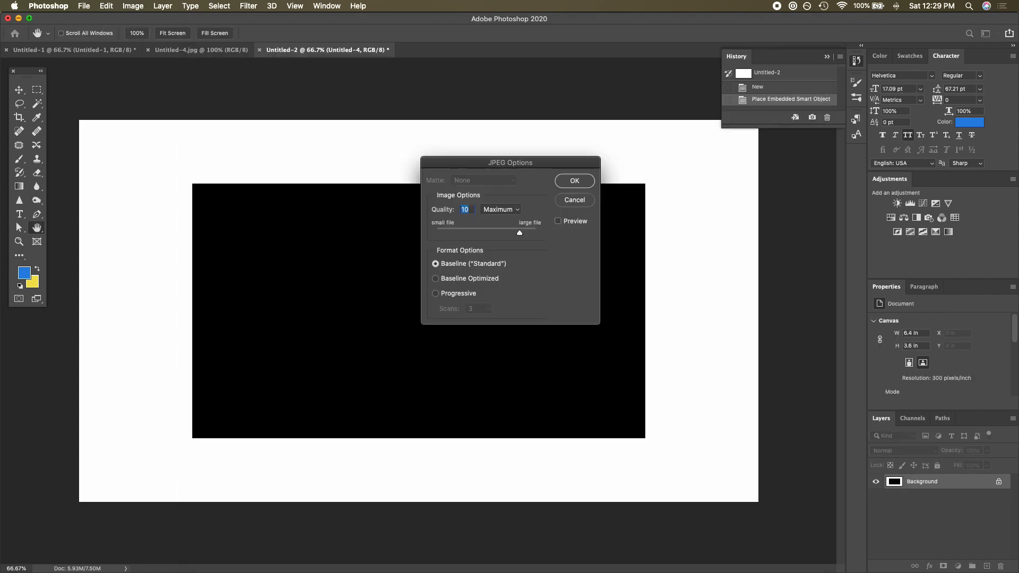
key(Return)
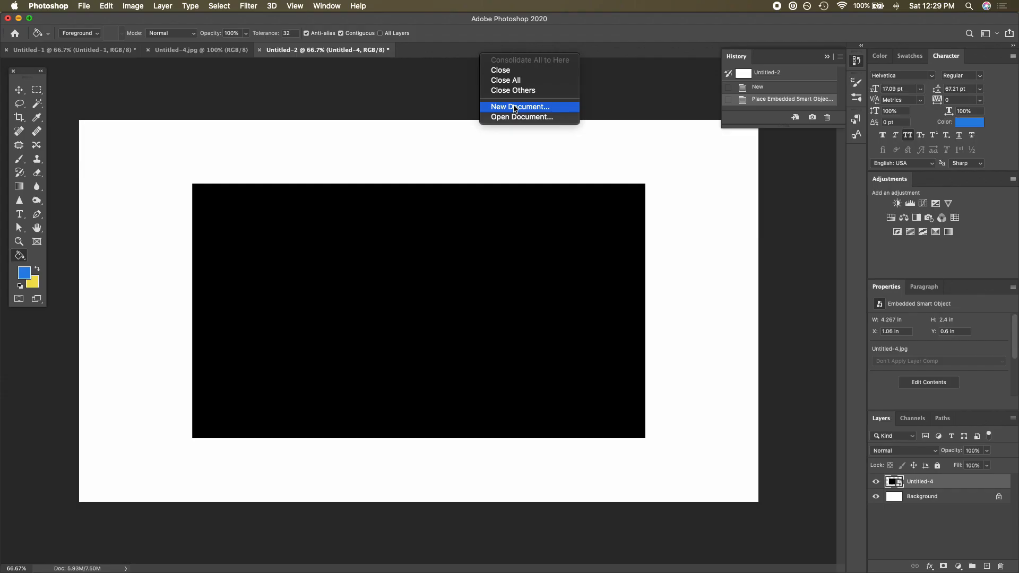
- Create another 1920 x 1080 px white document and place Untitled-4.jpg centred in it
click(514, 107)
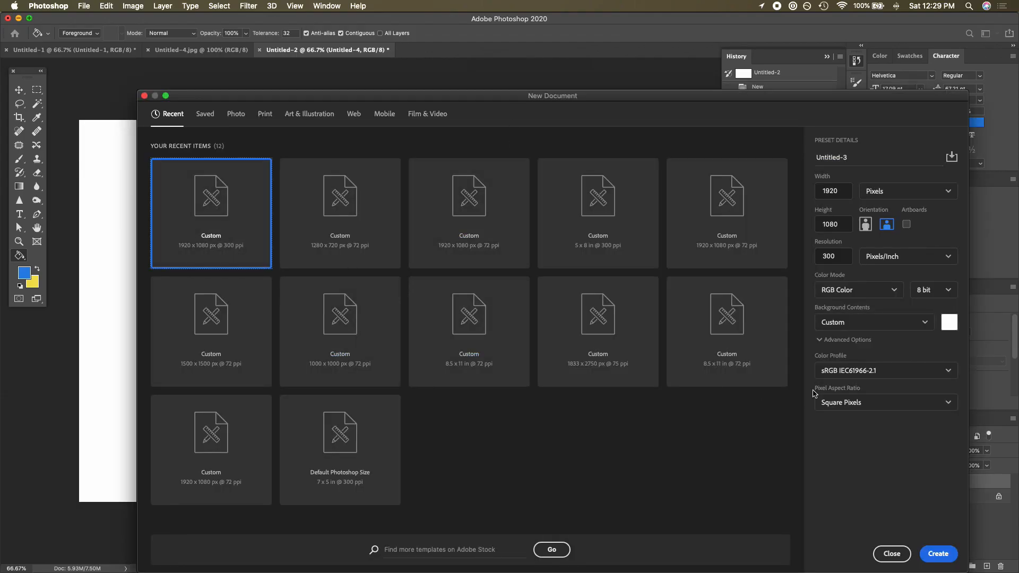
click(935, 552)
key(ctrl+Up)
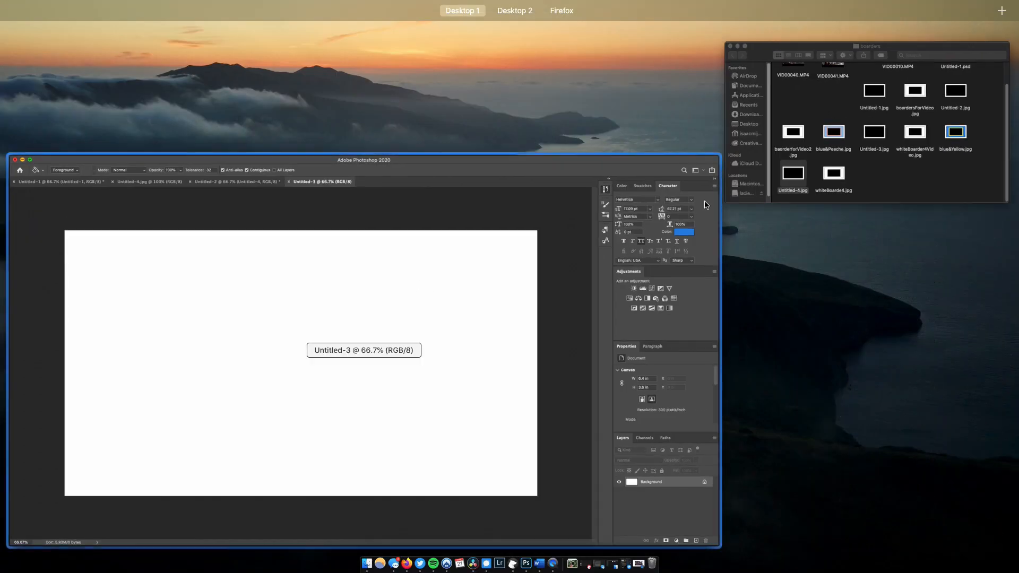
click(859, 106)
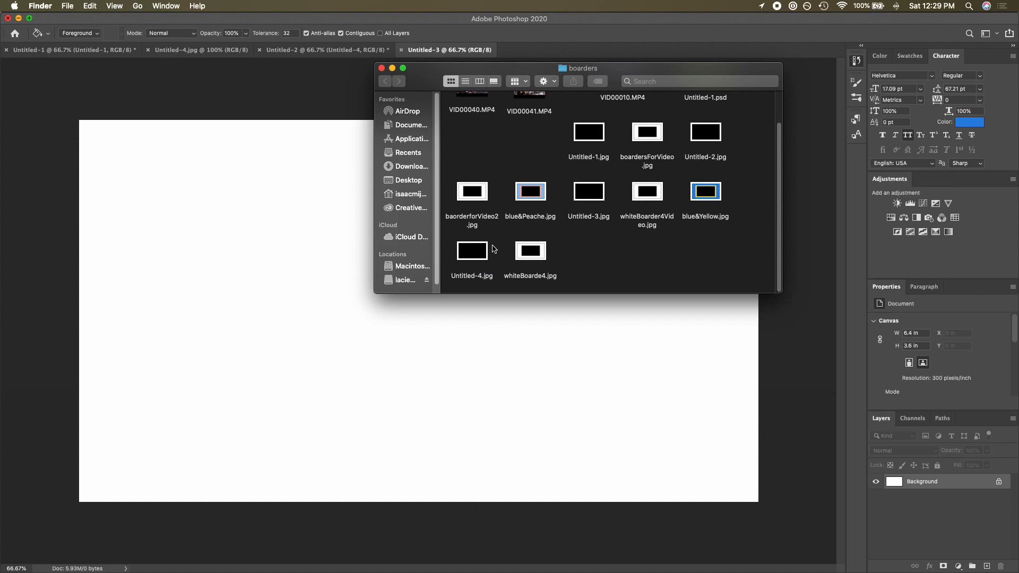
drag(492, 249, 218, 334)
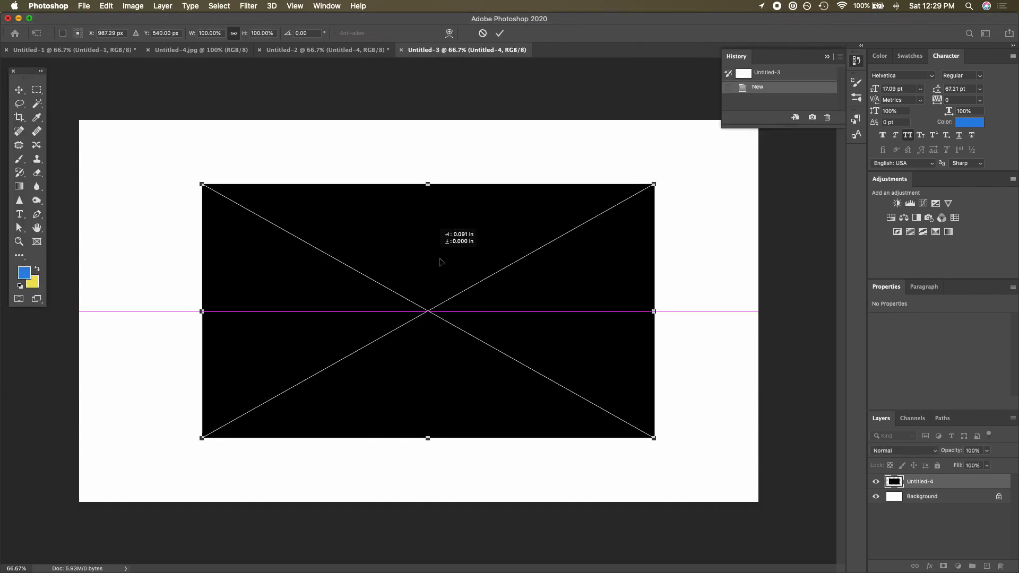
drag(440, 262, 421, 261)
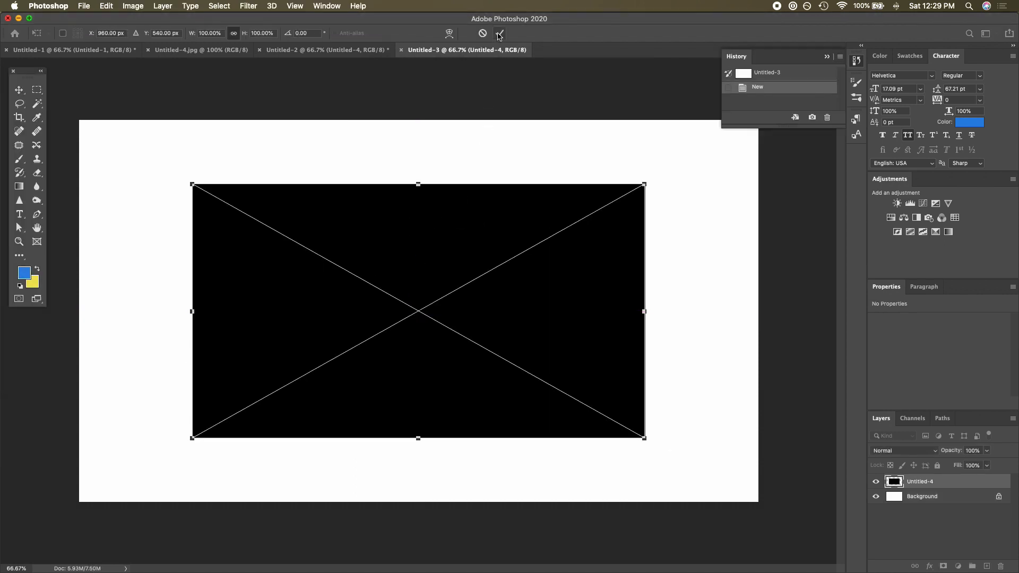
click(499, 34)
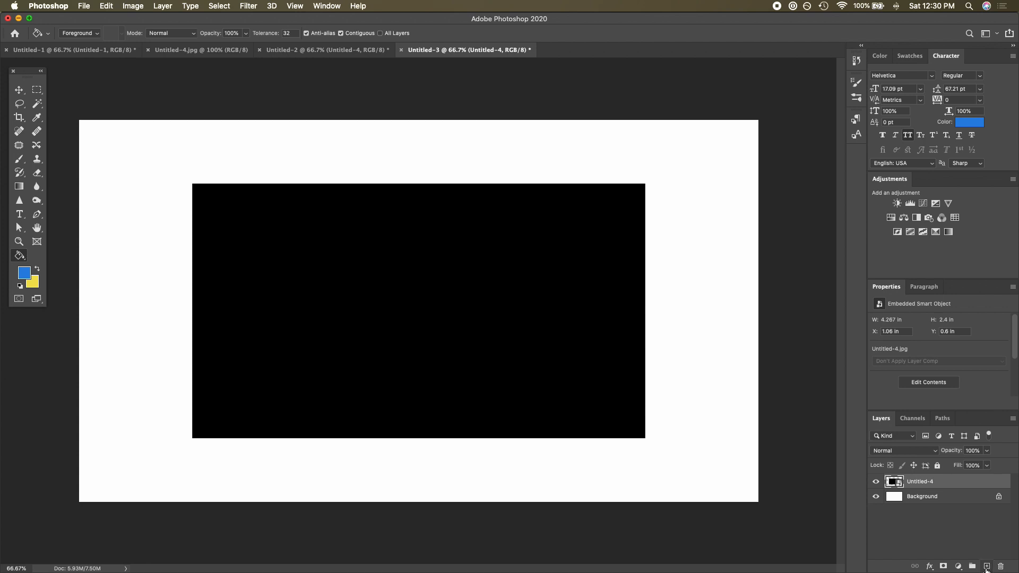
- Add a new layer and marquee a rectangle about 4.9 x 2.8 in surrounding the black image
click(987, 567)
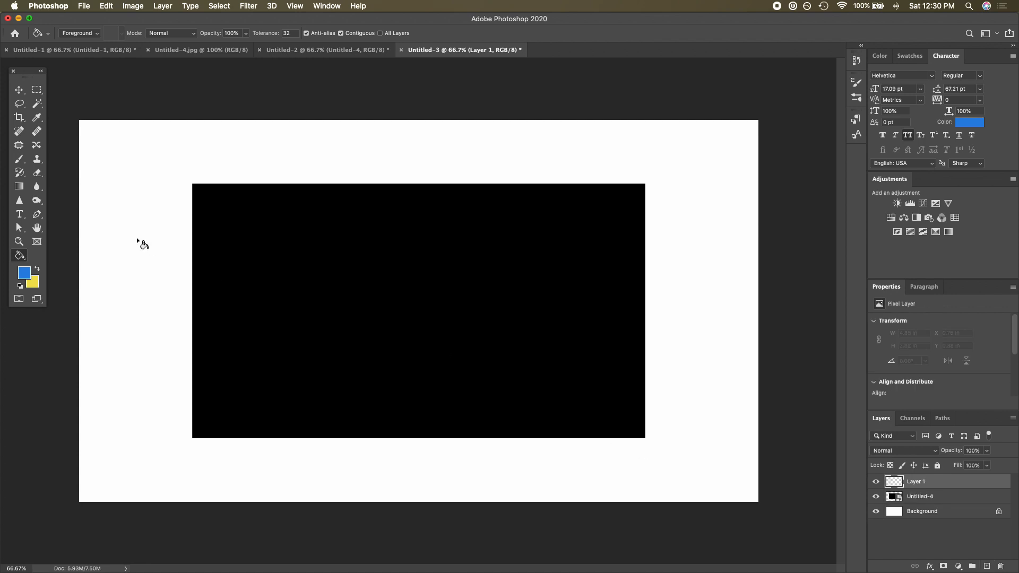
click(36, 90)
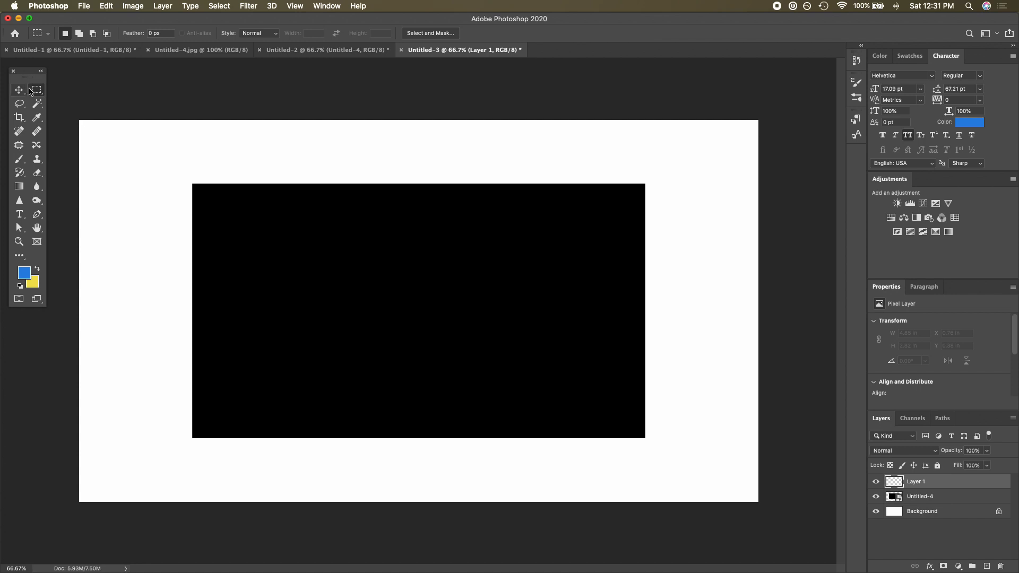
click(34, 93)
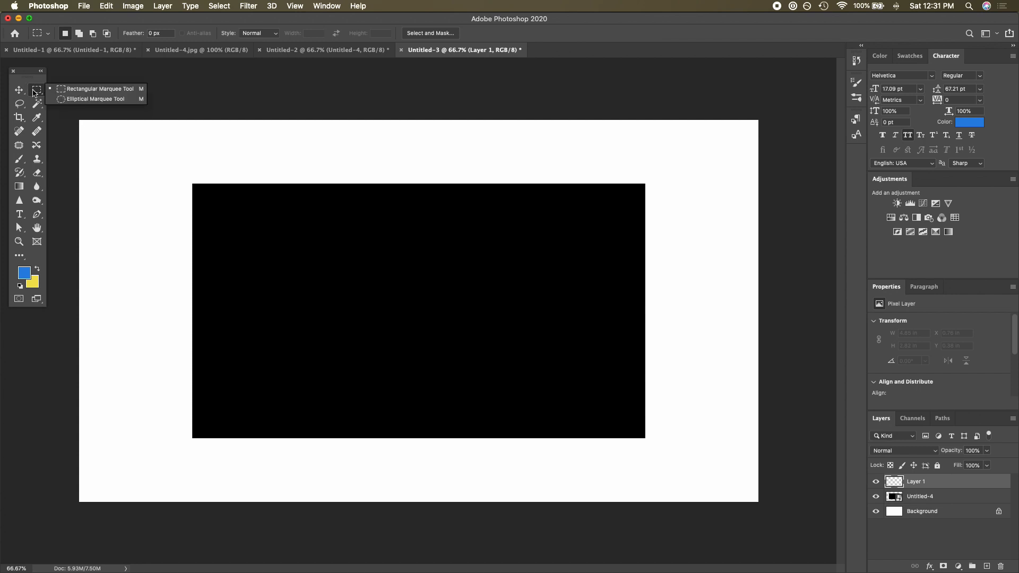
click(35, 96)
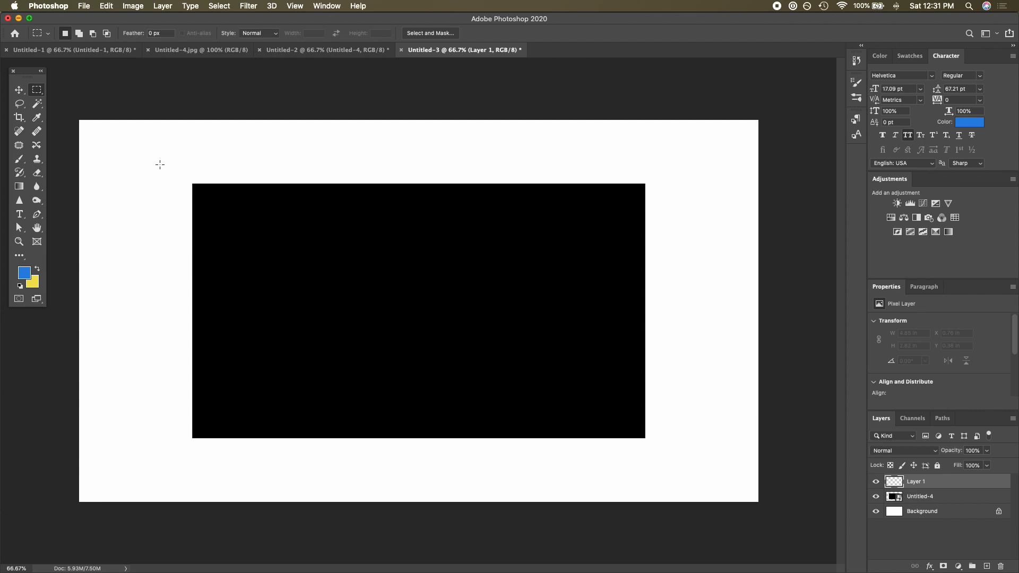
drag(160, 164, 670, 461)
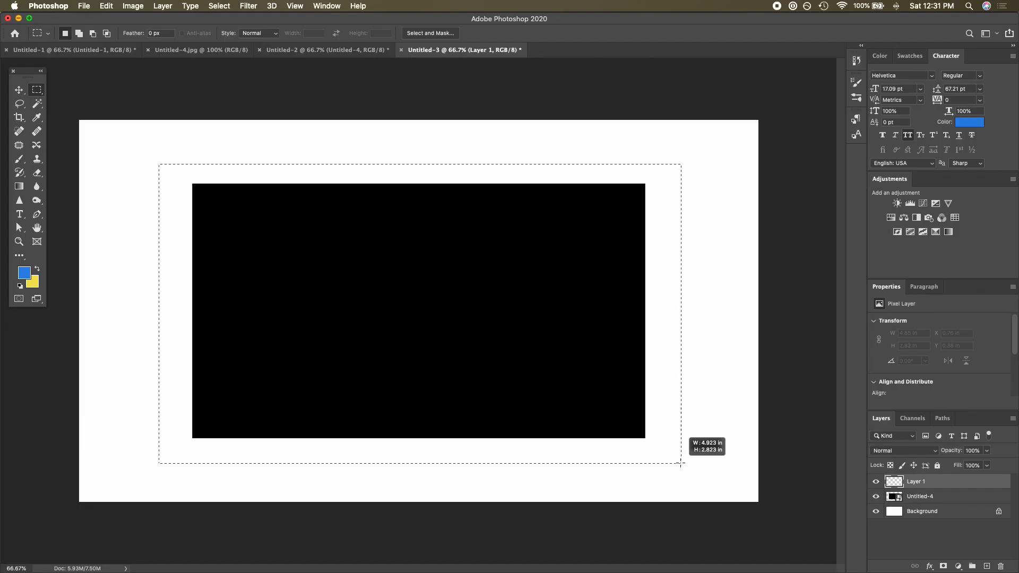
drag(679, 462, 681, 463)
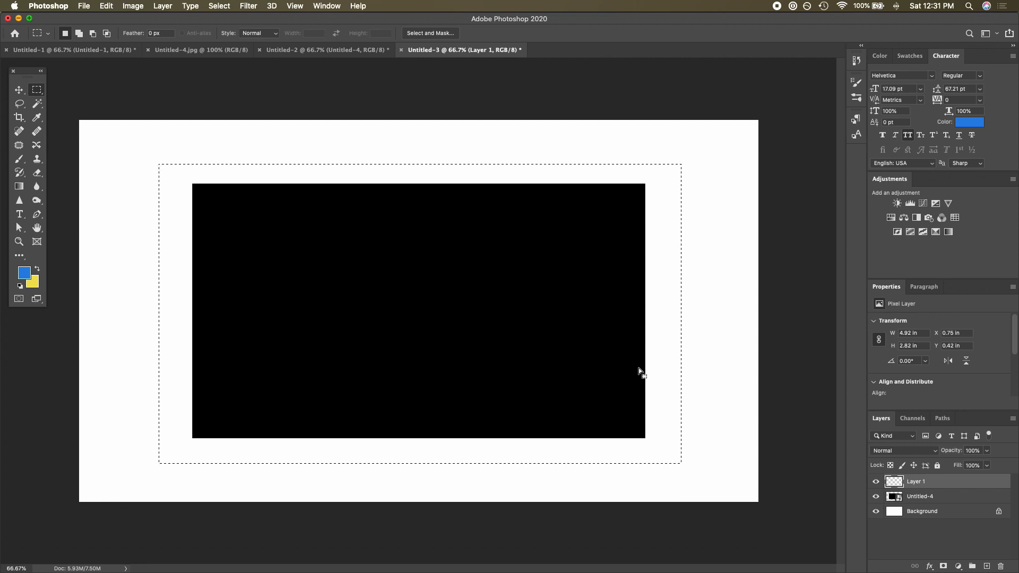
- Fill the marquee selection on the new layer with the blue foreground colour using the Paint Bucket tool
click(24, 259)
click(24, 259)
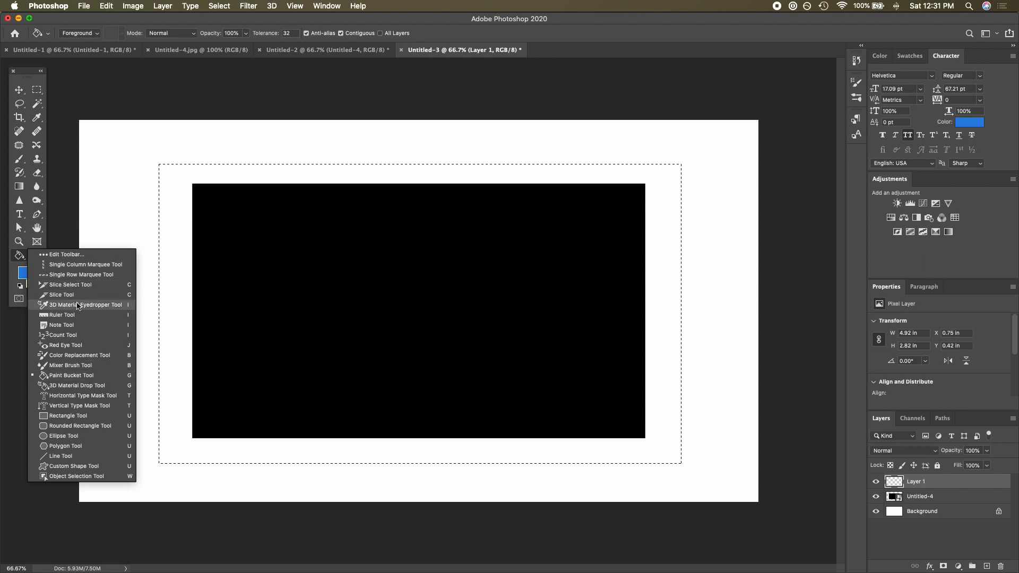
click(19, 259)
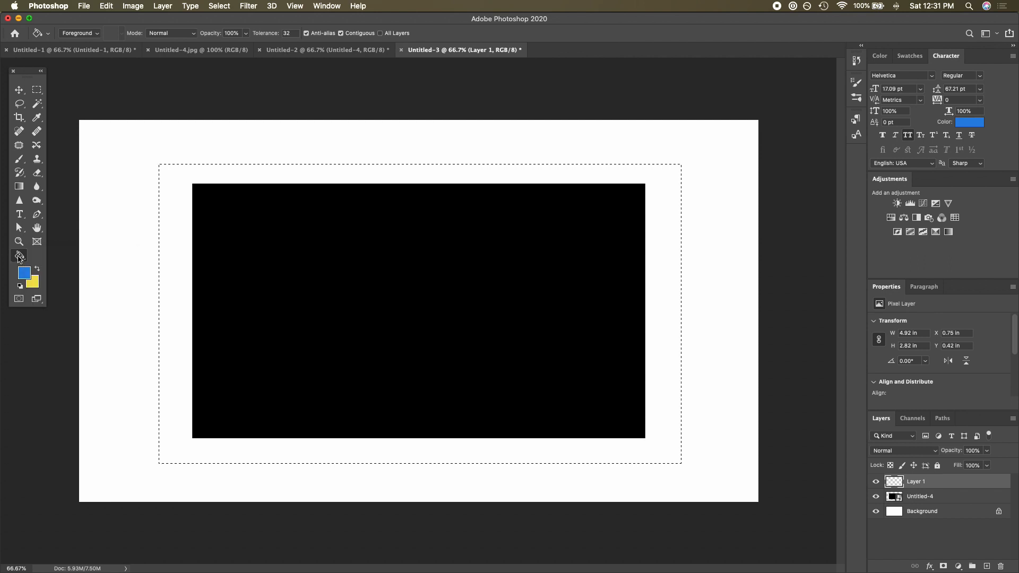
click(18, 256)
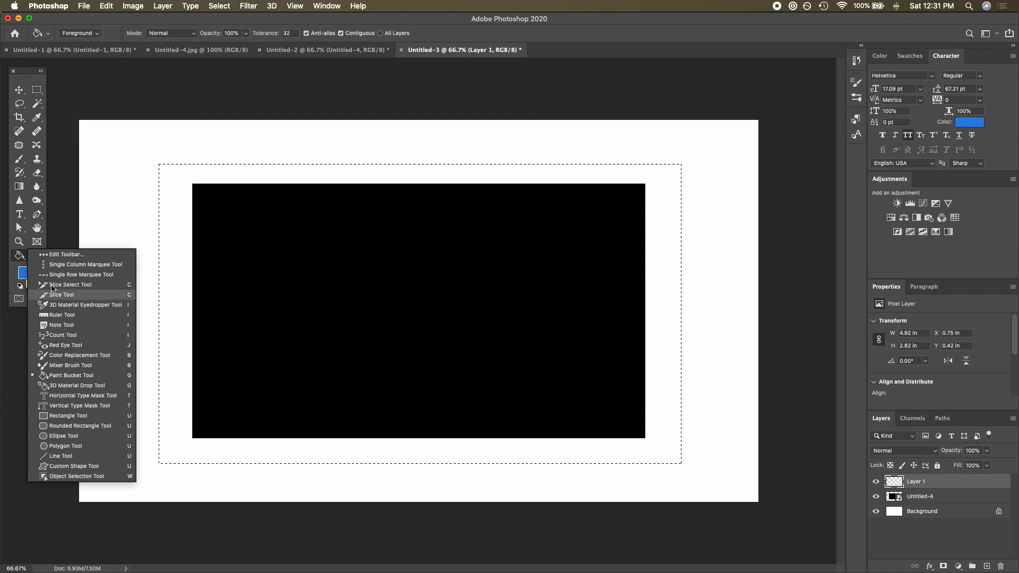
click(18, 257)
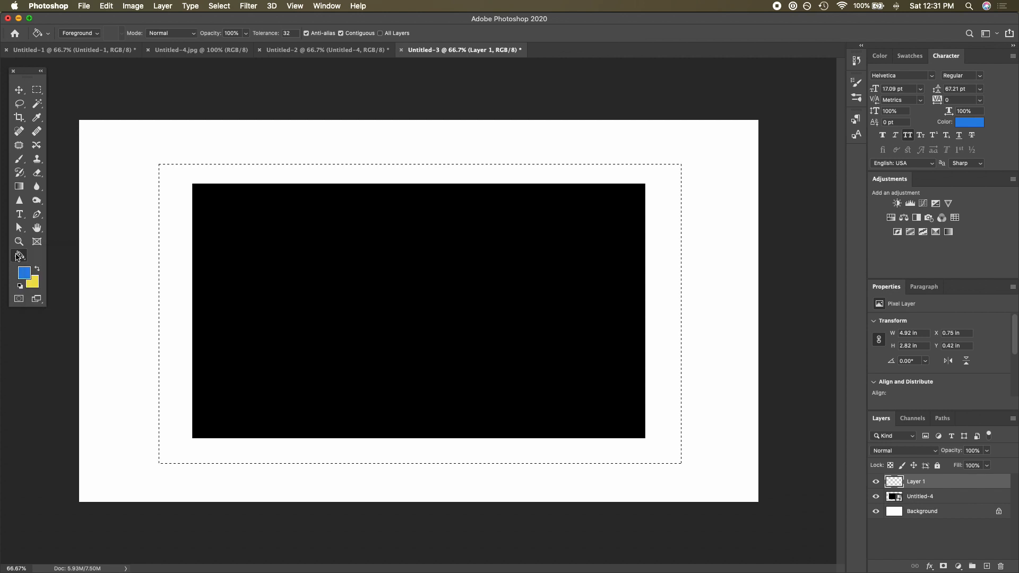
click(168, 297)
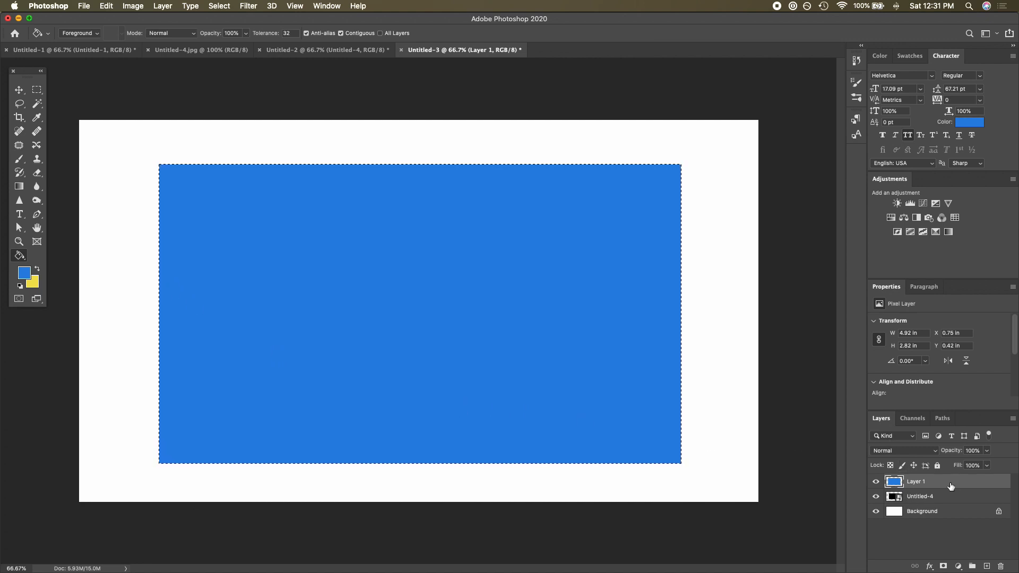
- Move the blue layer beneath the black image layer and deselect
drag(950, 486, 949, 503)
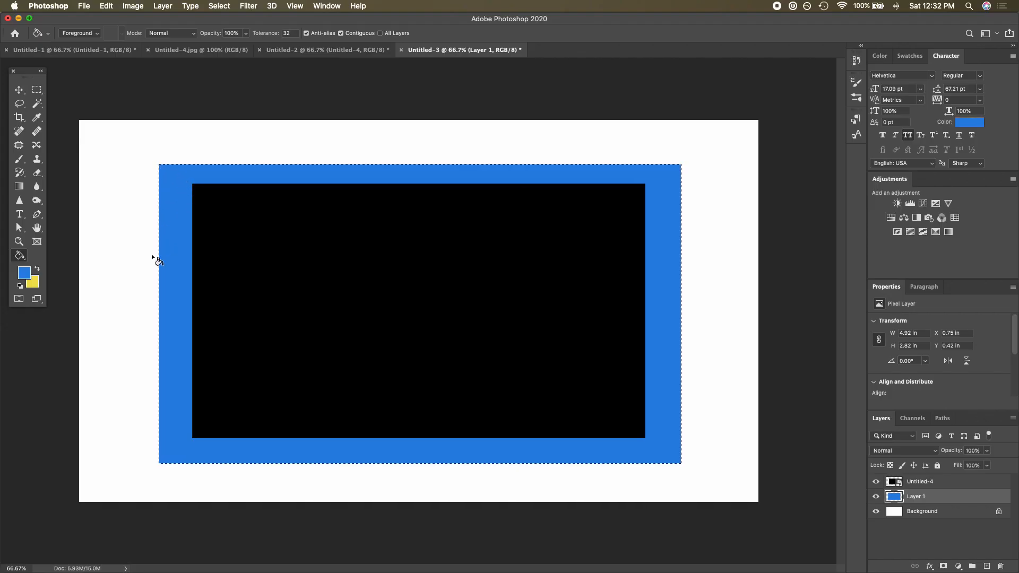
key(super+d)
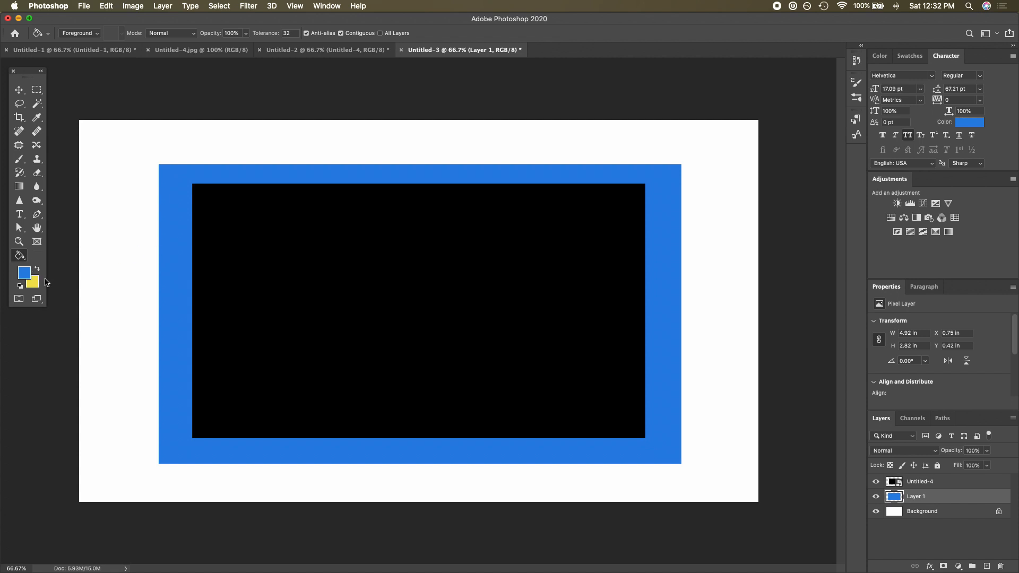
- Swap to the yellow colour and fill the Background layer with it
click(37, 268)
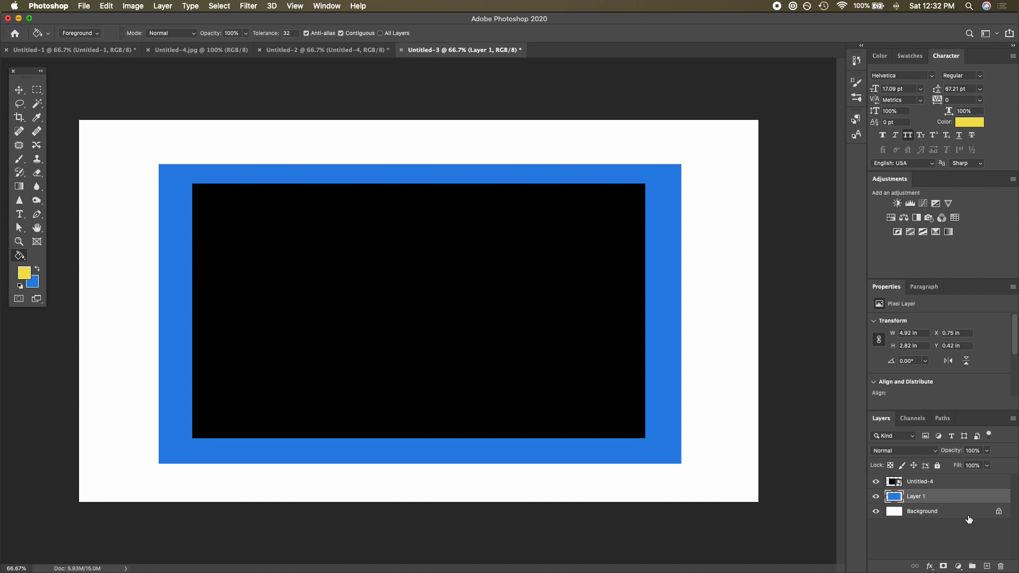
click(968, 515)
click(738, 339)
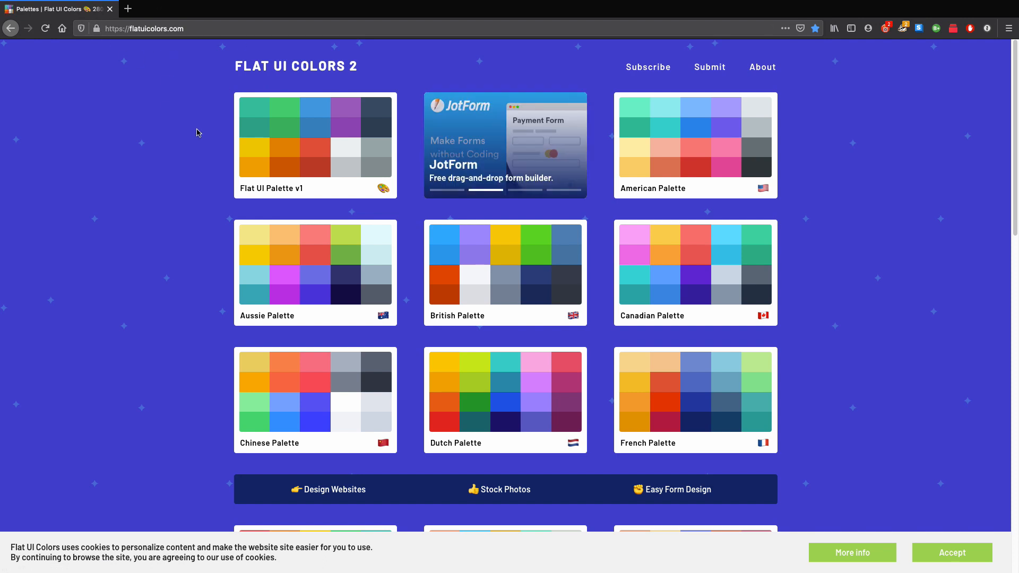
- Copy the Green Darner Tail hex colour from the American Palette on flatuicolors.com and return to Photoshop
click(681, 168)
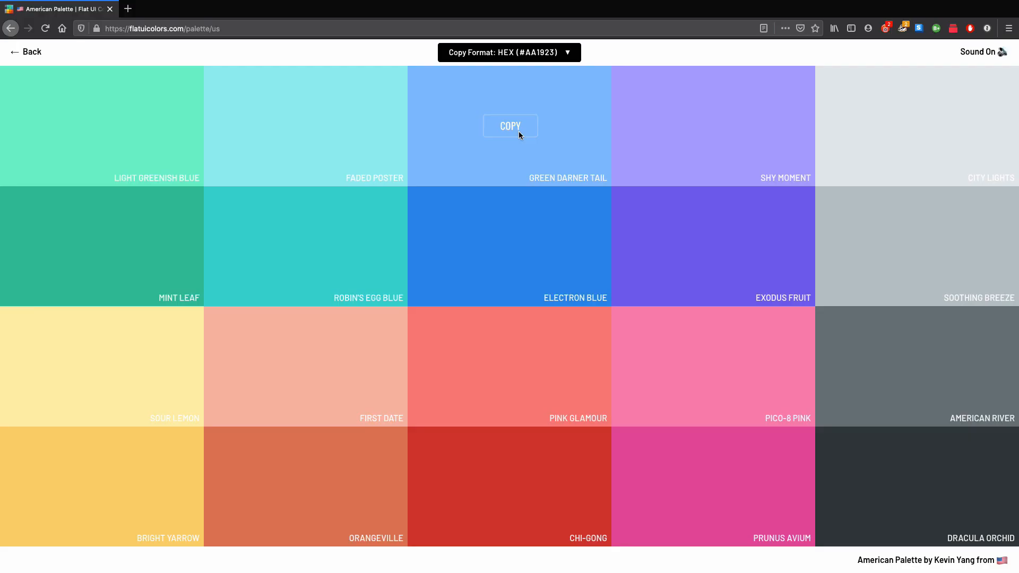
click(519, 131)
key(ctrl+Up)
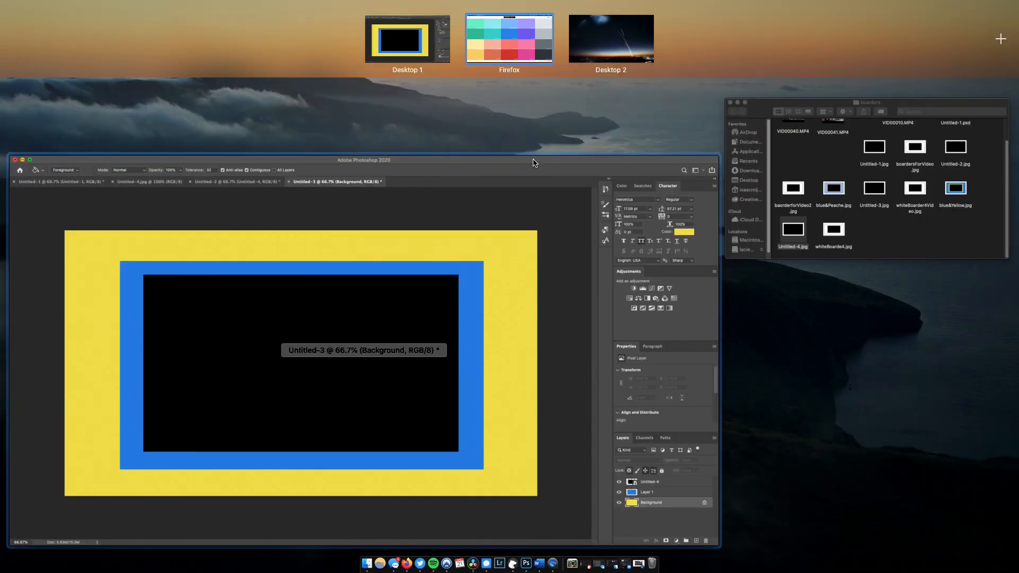
click(408, 46)
- Set the foreground colour to #74b9ff and fill the border on Layer 1 with it
click(970, 122)
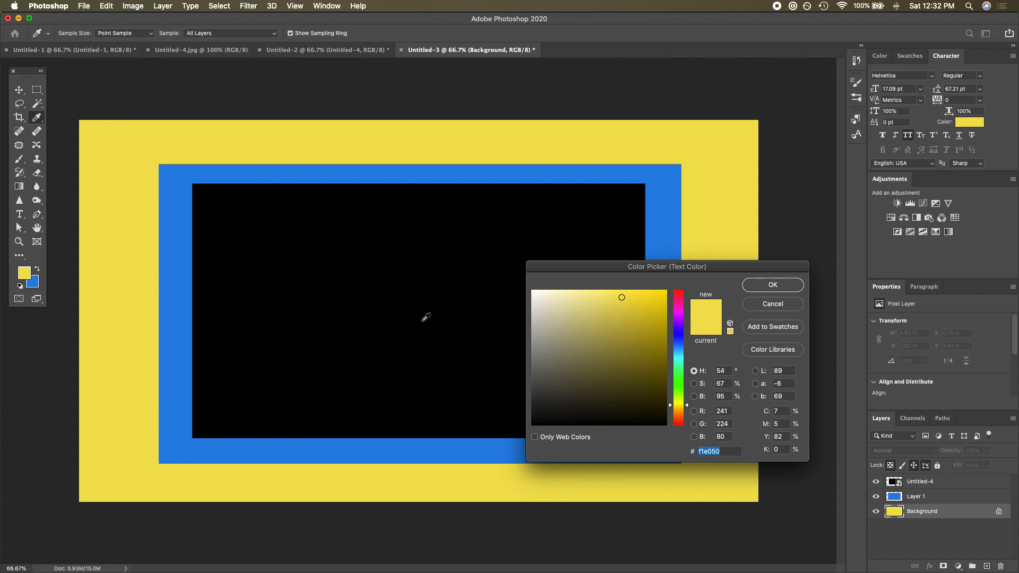
text(#74b9ff)
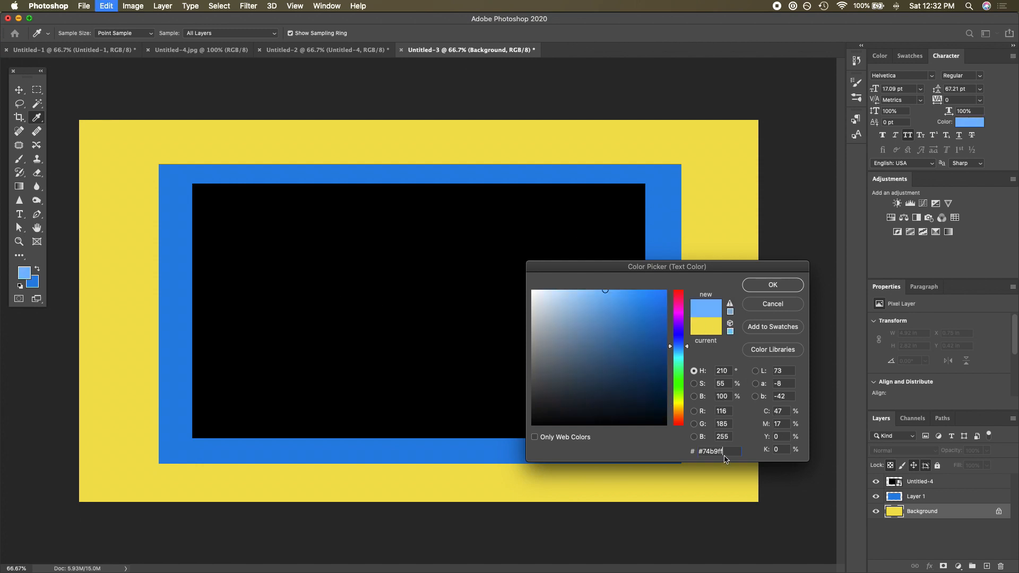
click(778, 289)
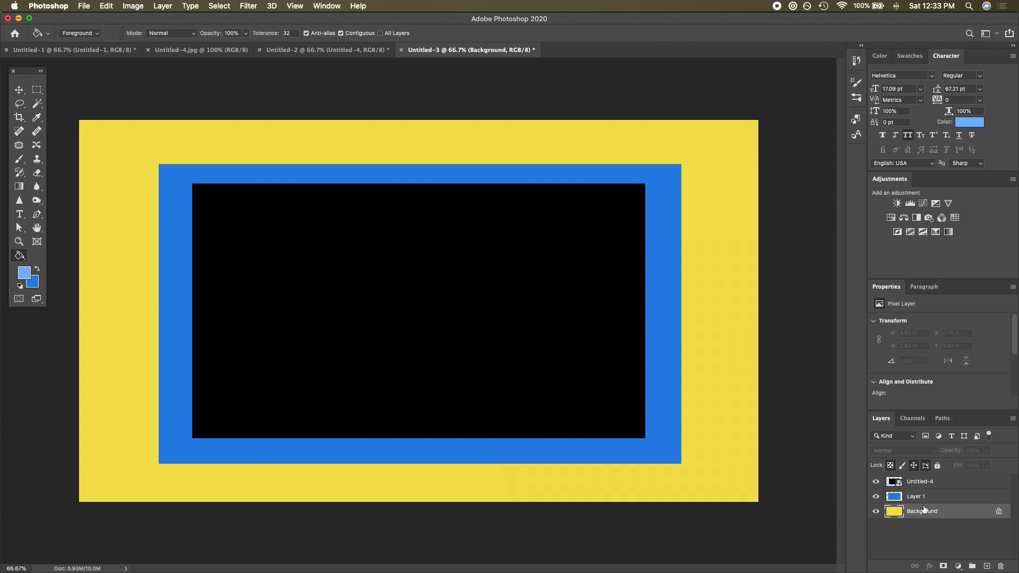
click(926, 503)
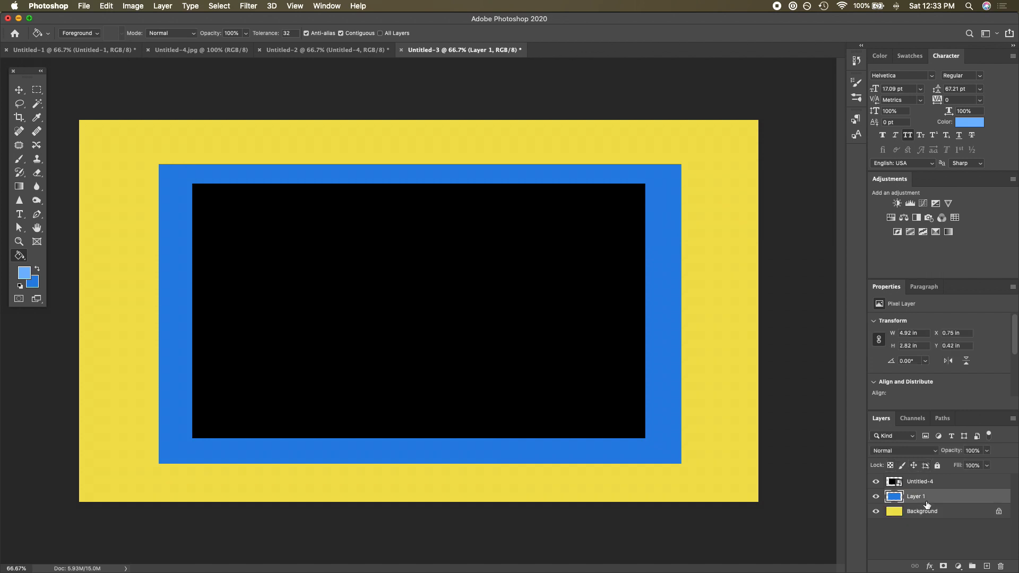
click(665, 338)
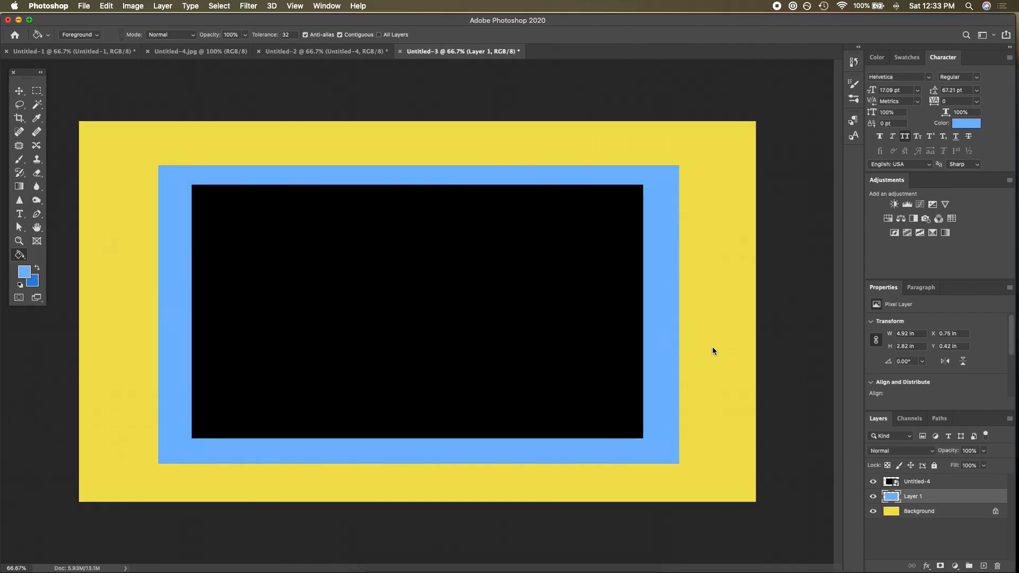
- Copy the Sour Lemon hex colour from the palette site and return to Photoshop
key(ctrl+Up)
click(628, 52)
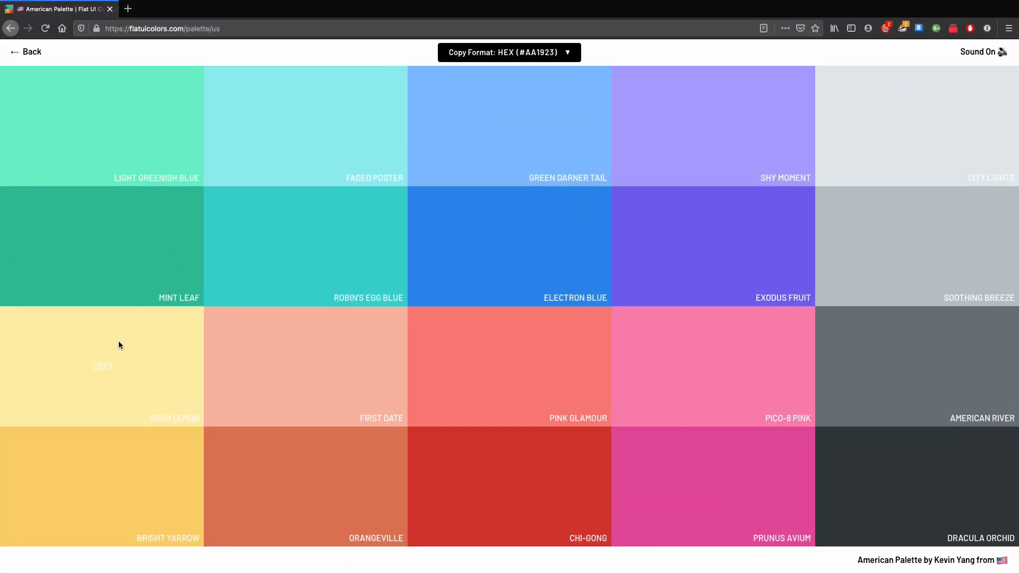
click(97, 367)
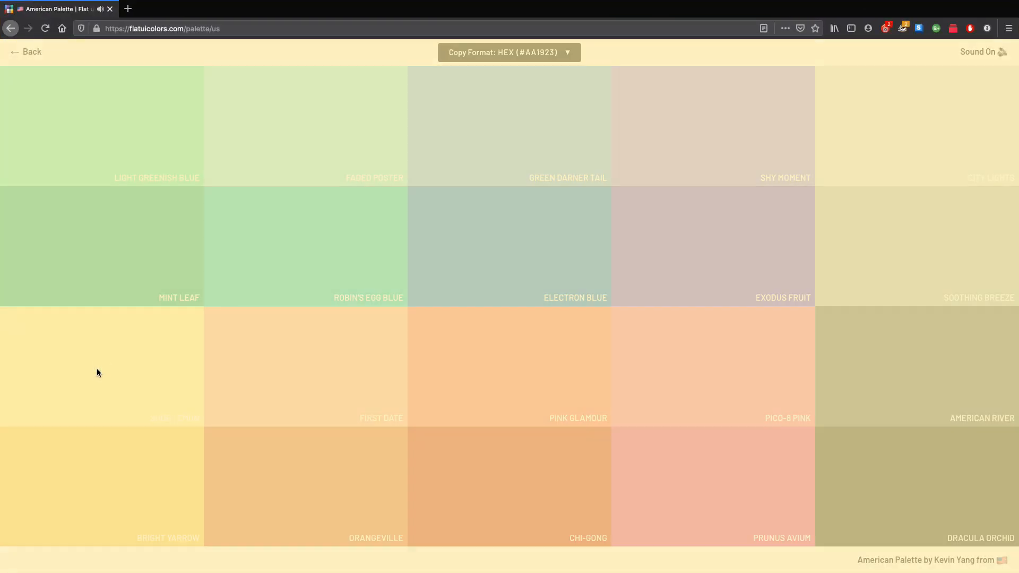
key(ctrl+Up)
click(557, 212)
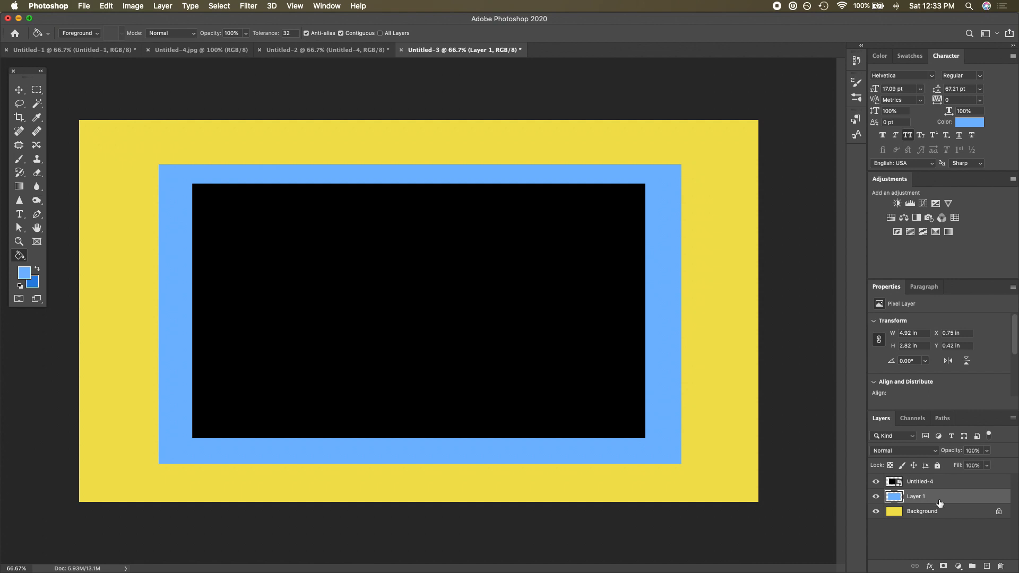
- Set the foreground to the copied Sour Lemon colour and fill the Background layer with it
click(950, 513)
click(969, 122)
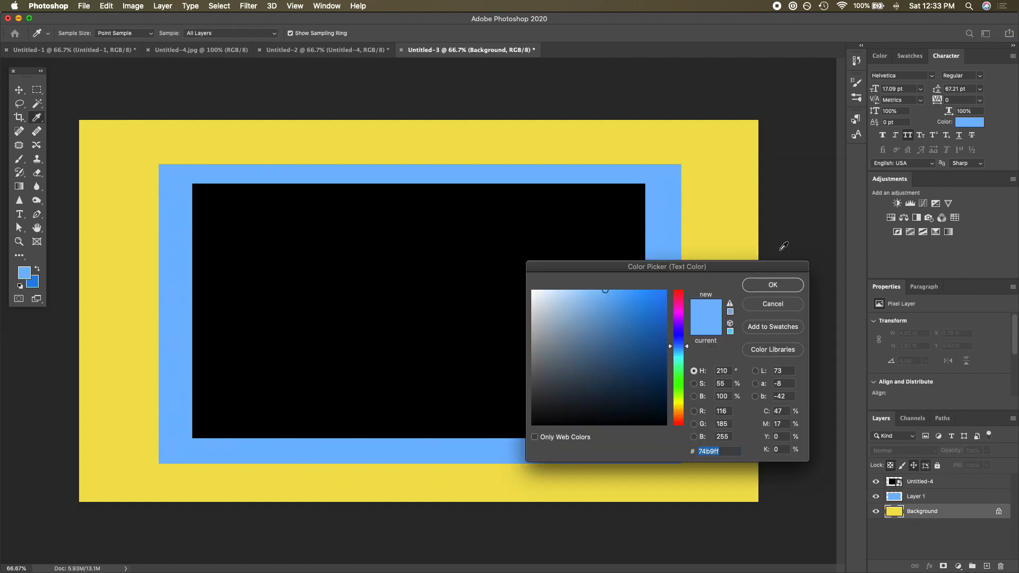
drag(632, 375, 668, 434)
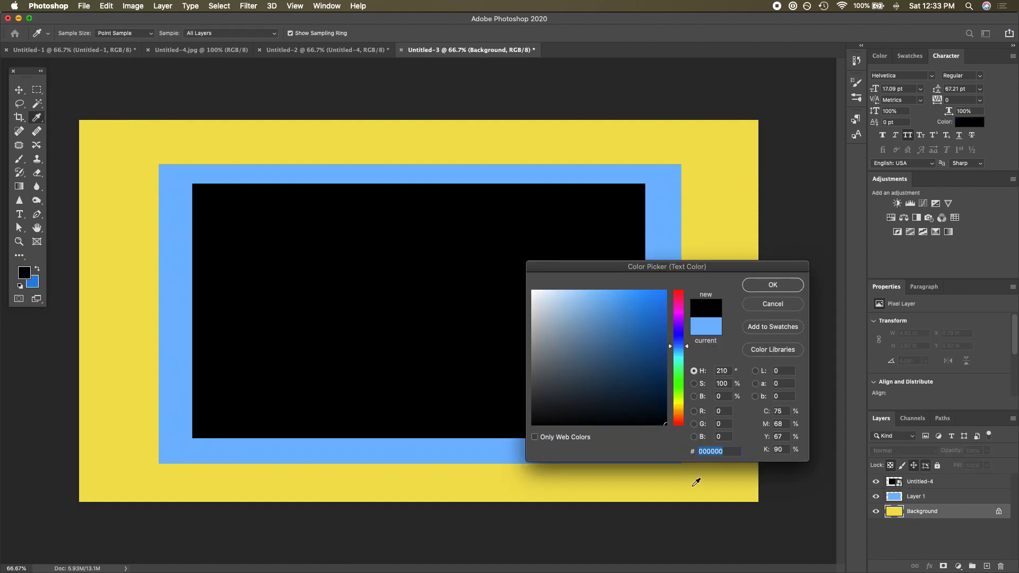
text(#ffeaa7)
click(774, 286)
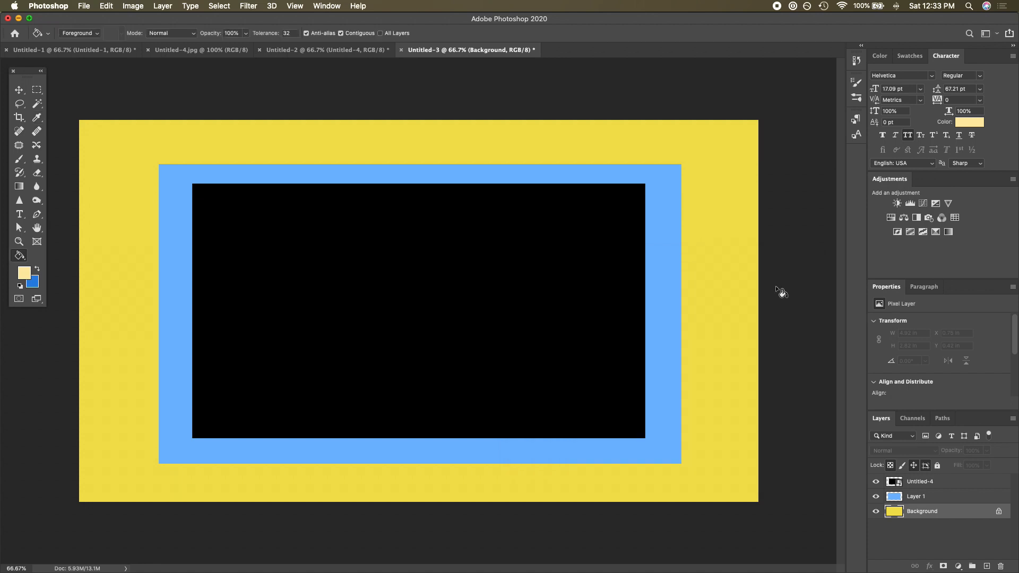
click(722, 345)
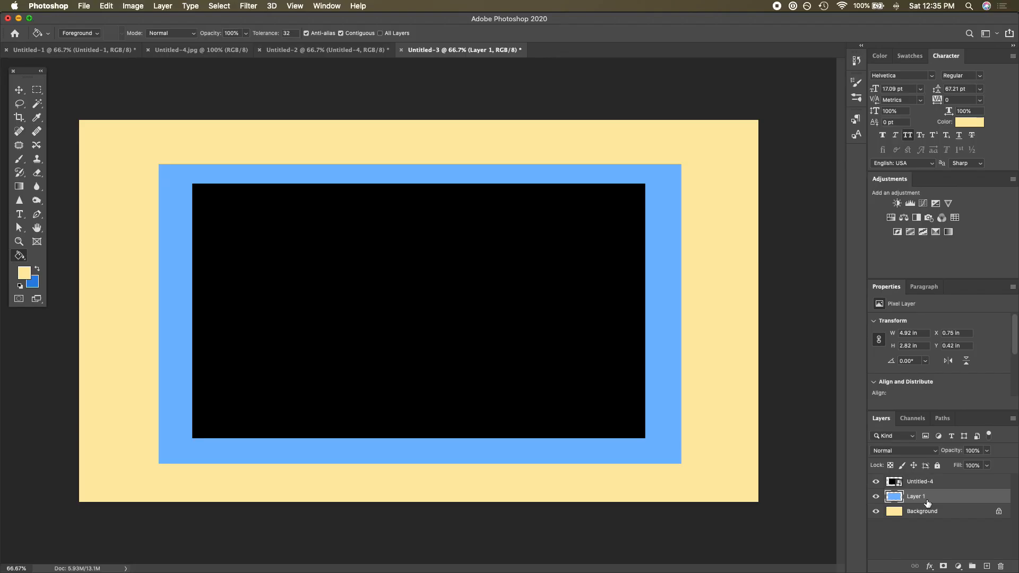
- Set Layer 1's blend mode to Pin Light
click(916, 451)
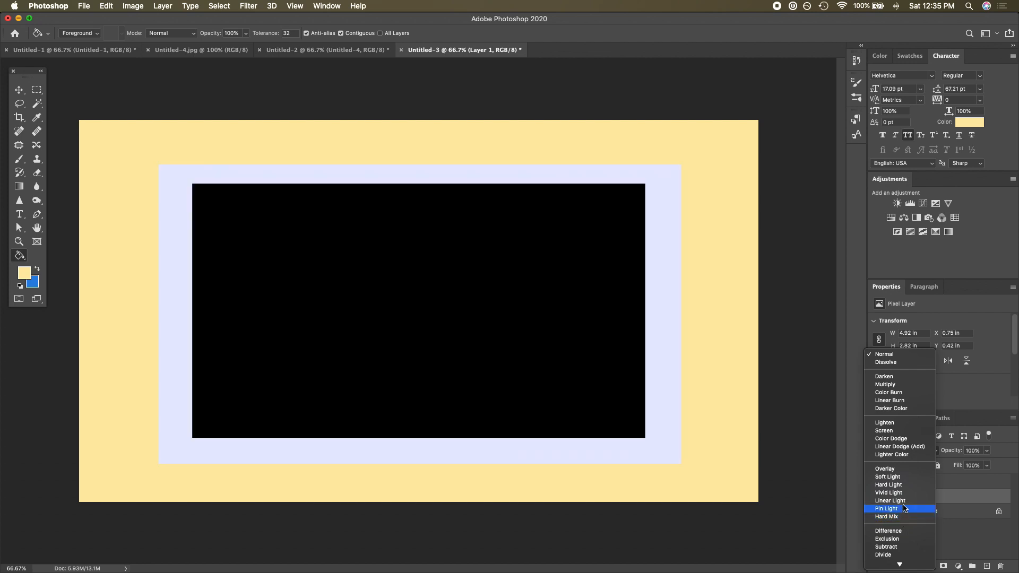
click(904, 508)
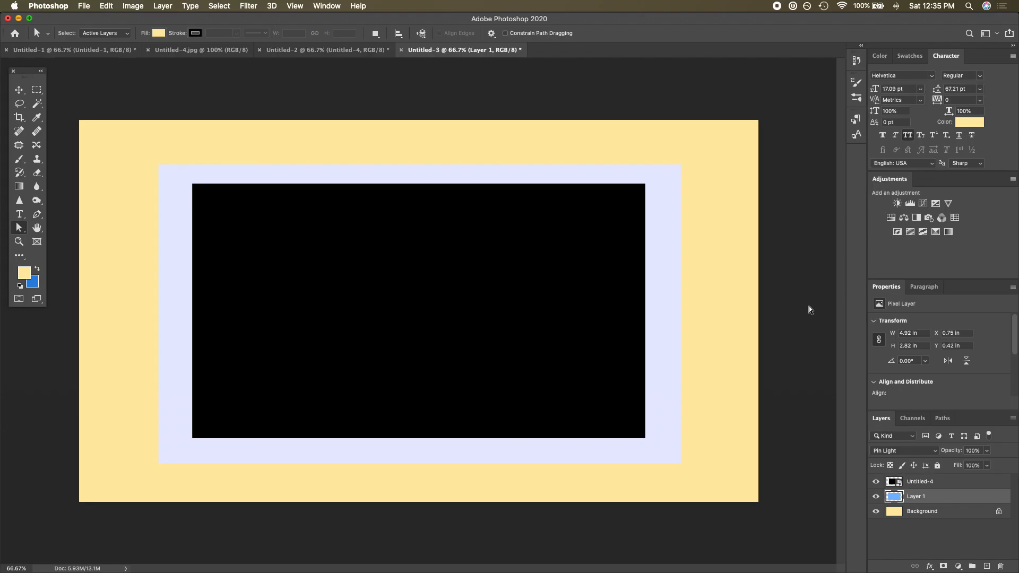
- Save the document as a JPEG with a new file name in the boarders folder
click(84, 6)
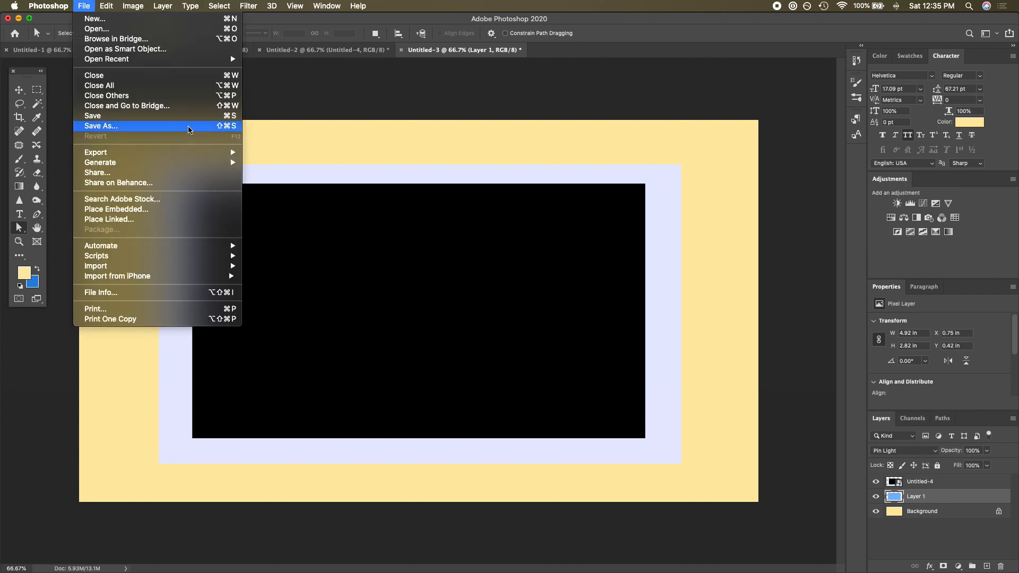
click(189, 129)
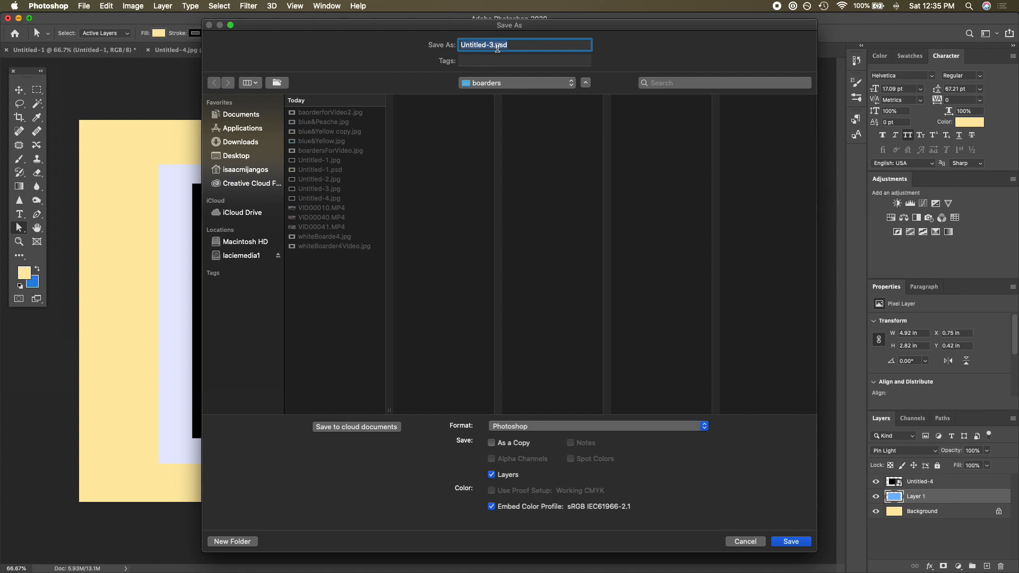
click(520, 47)
key(BackSpace)
key(BackSpace)
key(BackSpace)
key(BackSpace)
key(BackSpace)
key(BackSpace)
key(BackSpace)
key(BackSpace)
key(BackSpace)
key(BackSpace)
key(BackSpace)
key(BackSpace)
key(BackSpace)
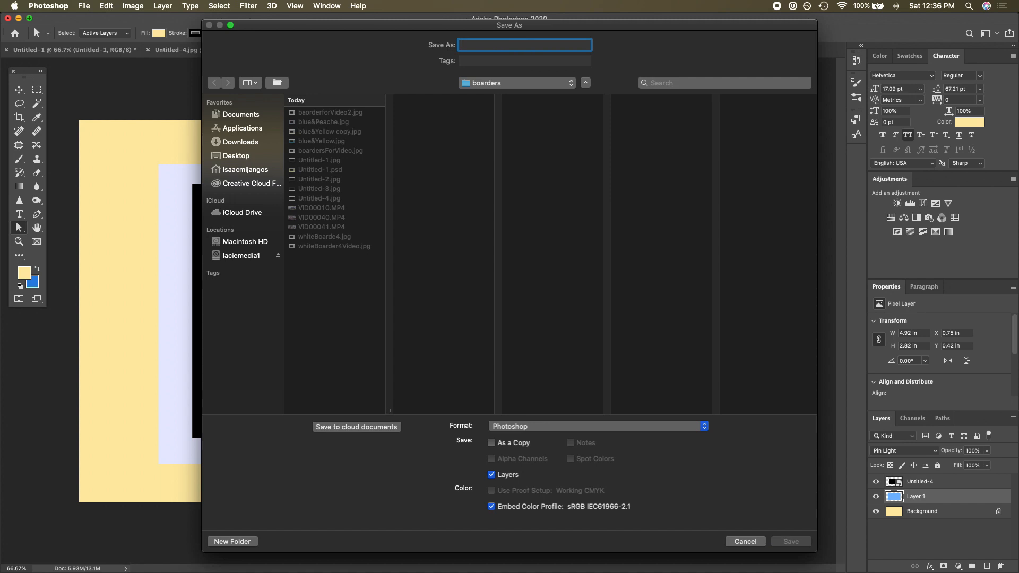
text(yellow&purple)
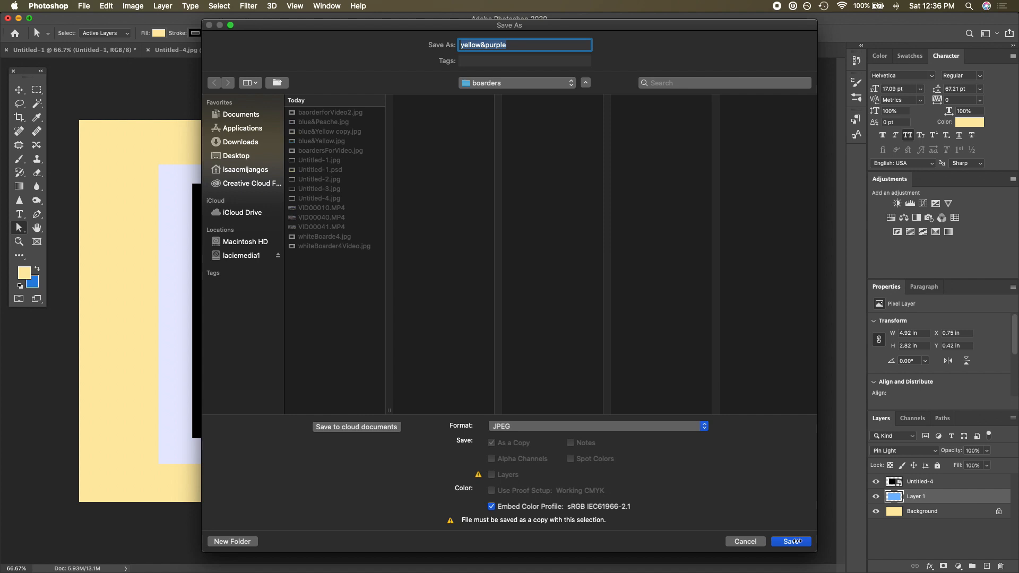
click(797, 542)
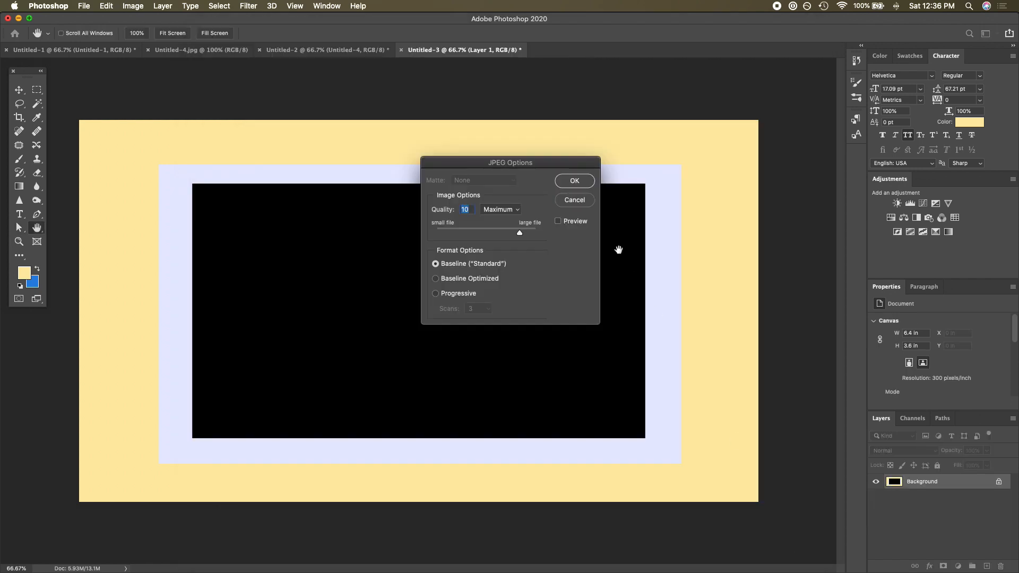